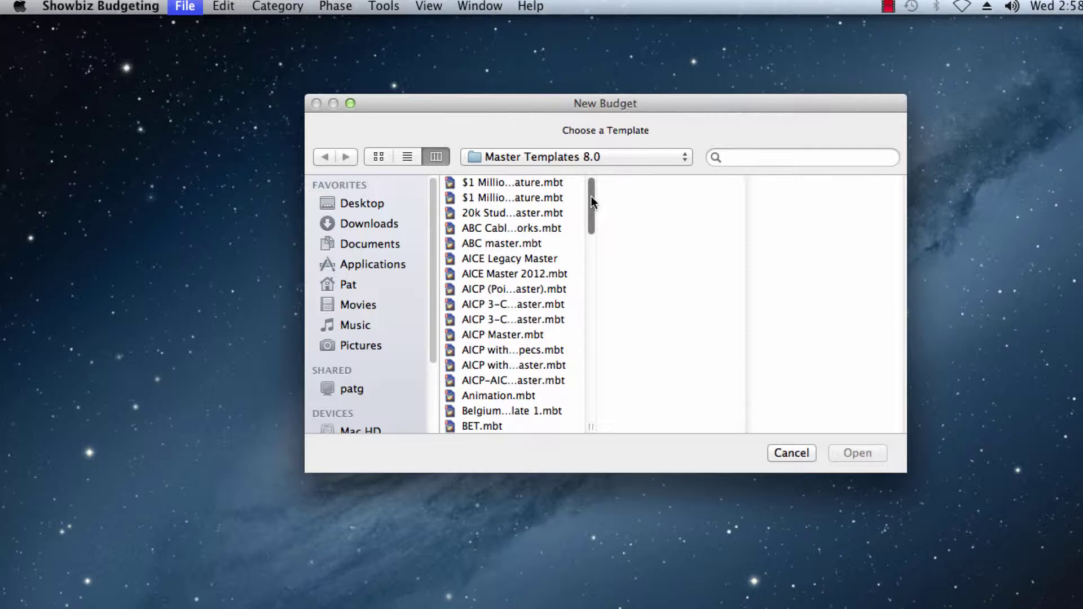
Create a new budget from the Warner master.mbt template and enlarge its window to fill the screen.
left_click_drag(591, 195, 583, 424)
left_click(501, 397)
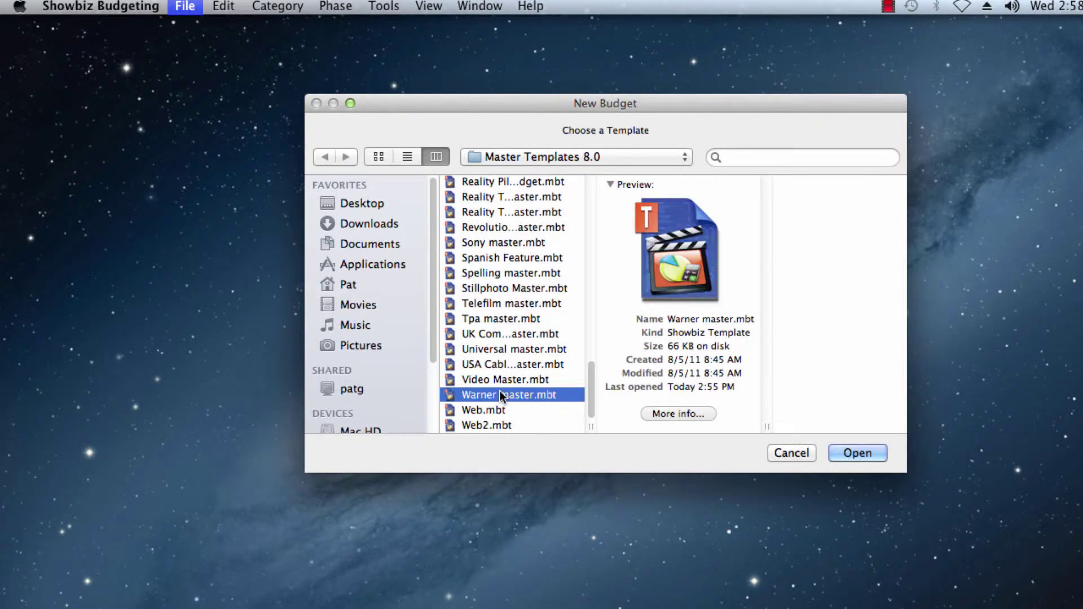
left_click(865, 454)
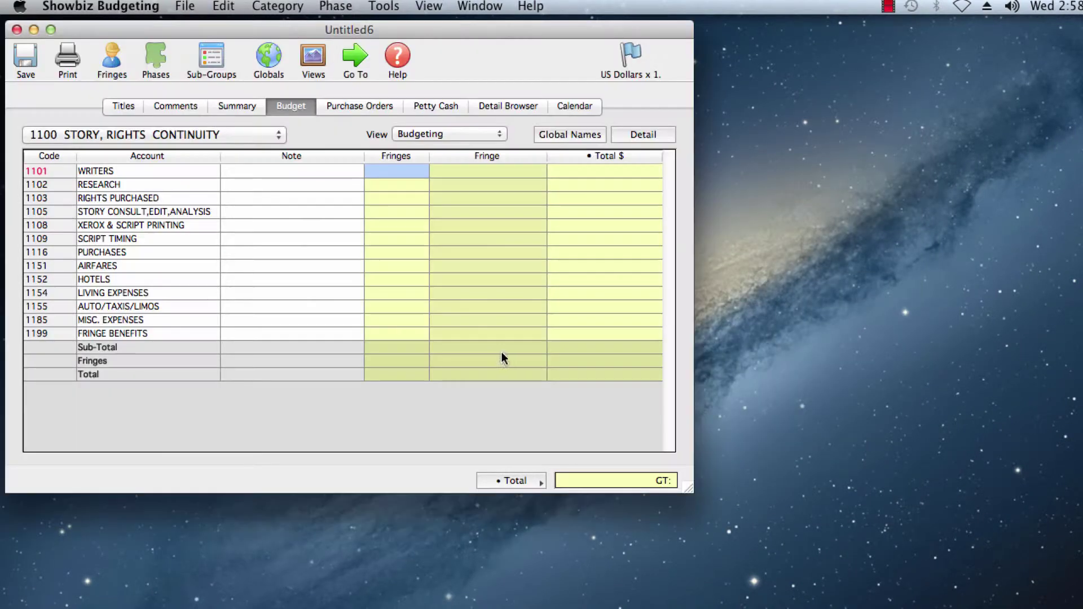
left_click_drag(689, 490, 1075, 604)
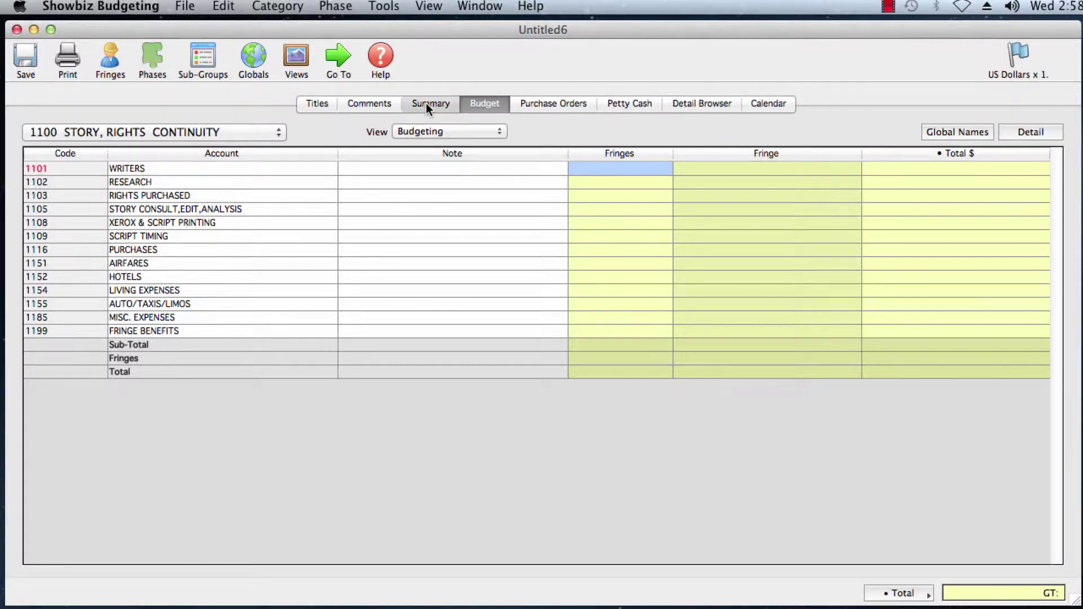
Open the 1100 STORY,RIGHTS & CONTINUITY row of the budget summary for editing.
left_click(426, 104)
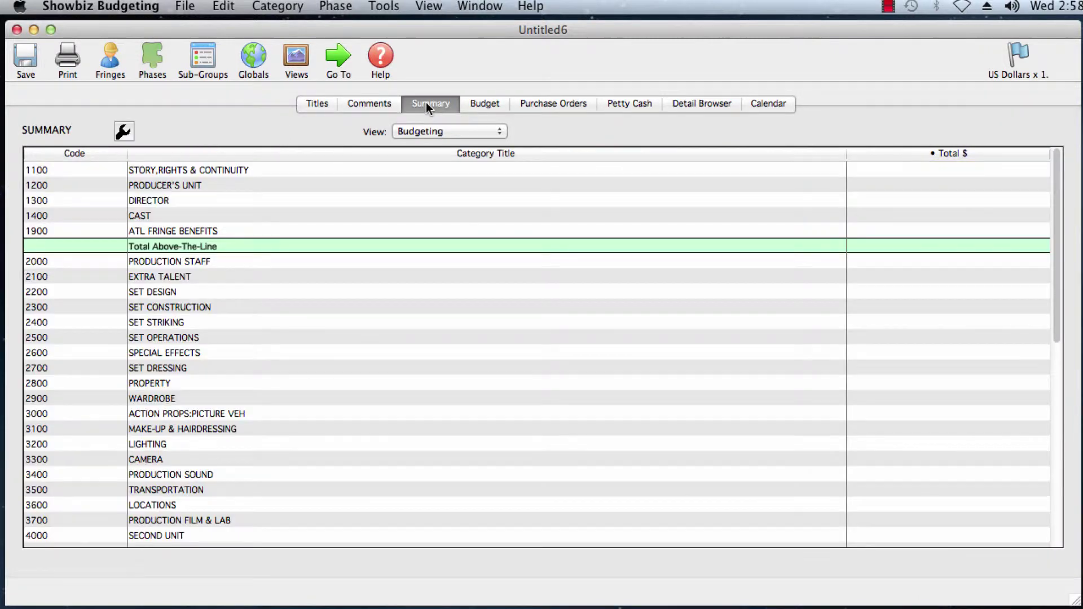
left_click(57, 175)
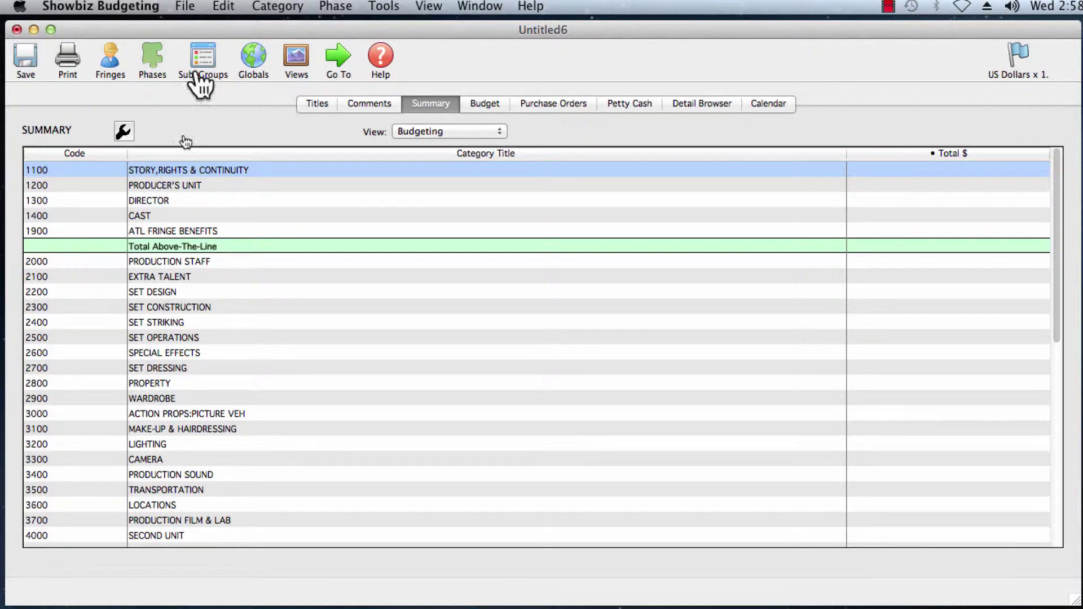
left_click(225, 11)
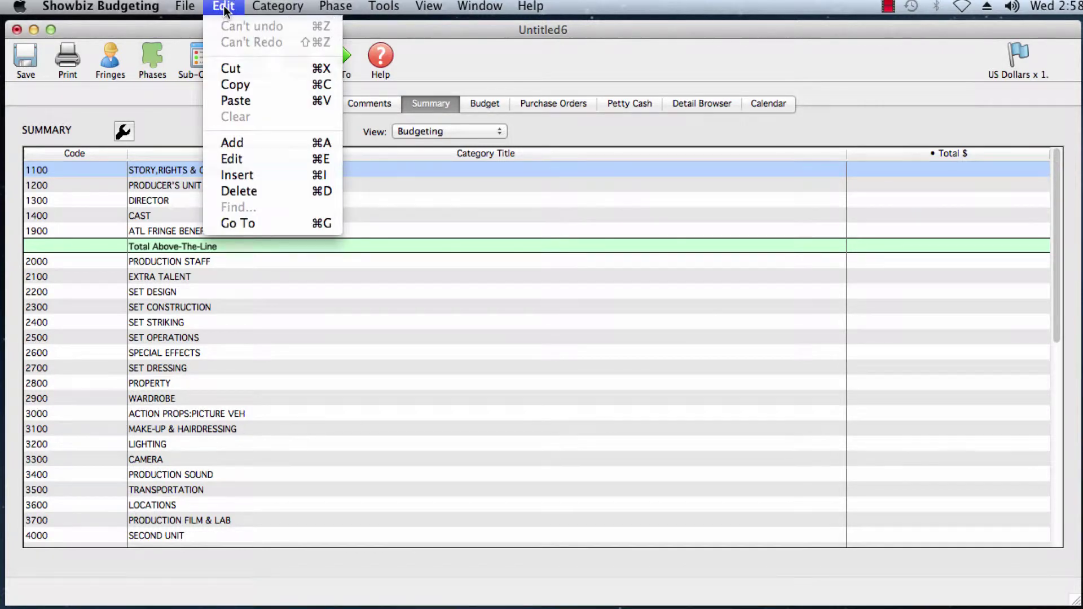
left_click(234, 162)
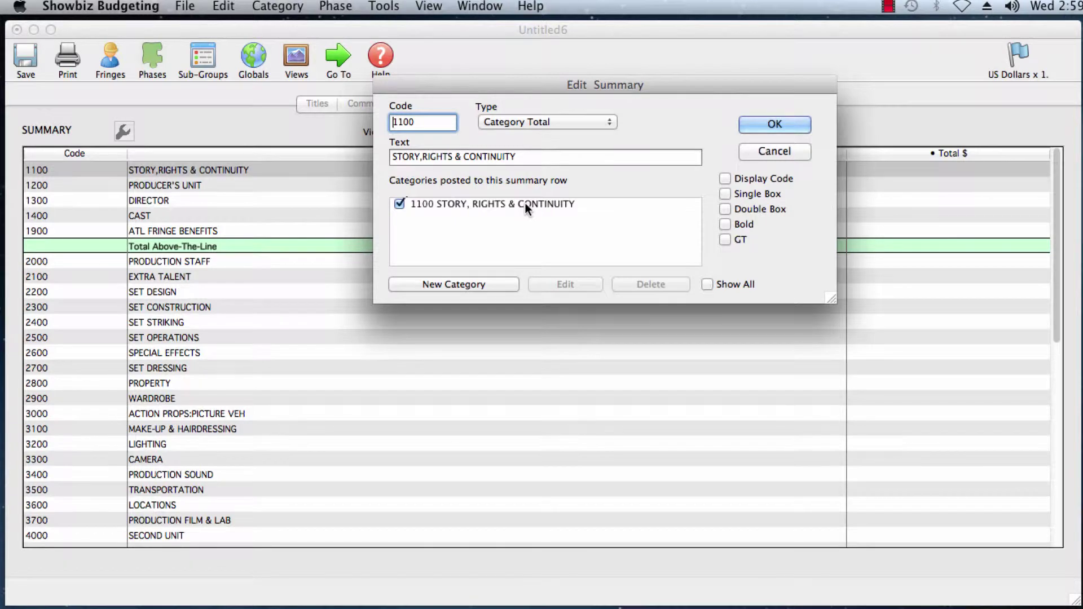
Add a General category with code 1100-A and name TEST to the summary row and save the row.
left_click(469, 283)
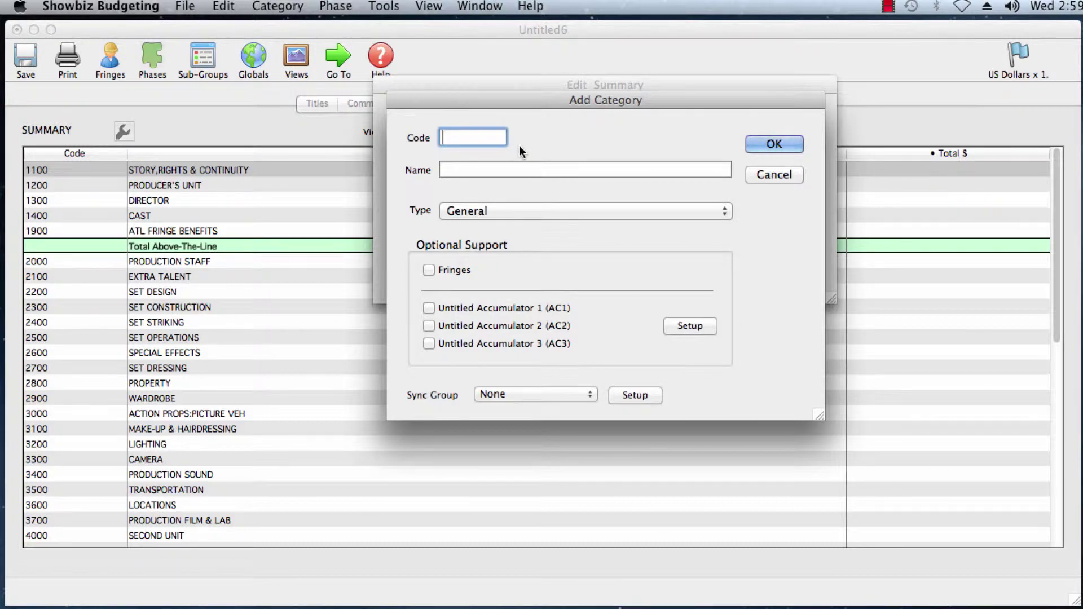
type("1100-A")
left_click(442, 170)
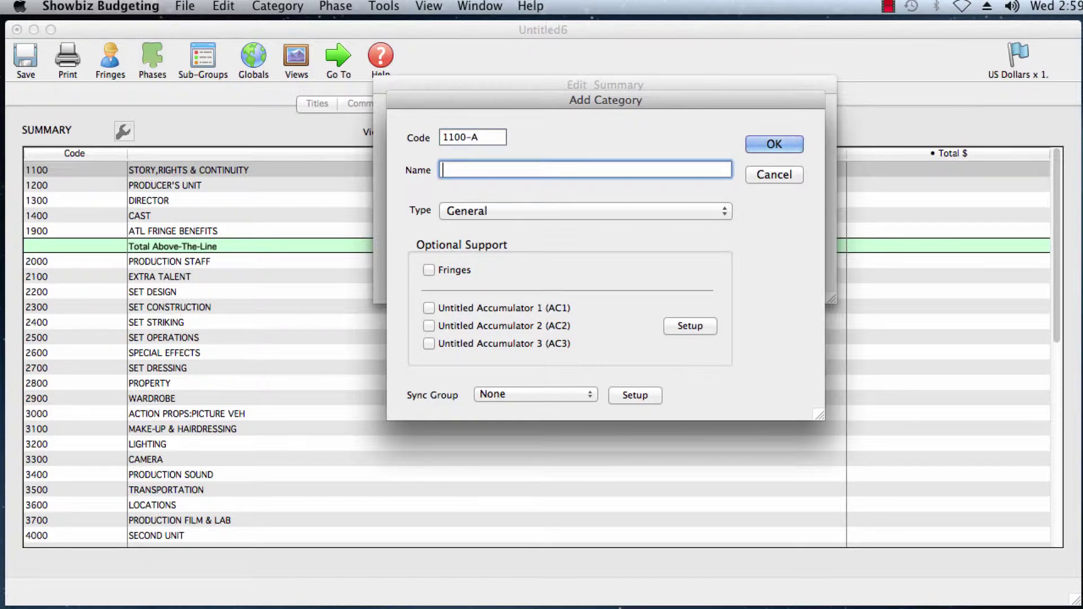
type("TEST")
left_click(775, 144)
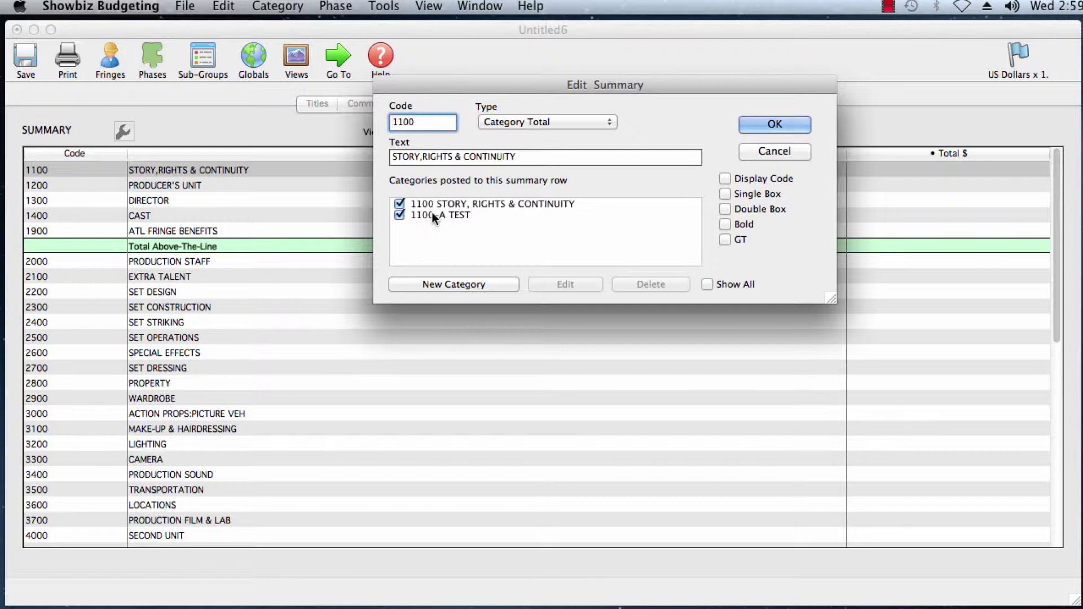
left_click(756, 124)
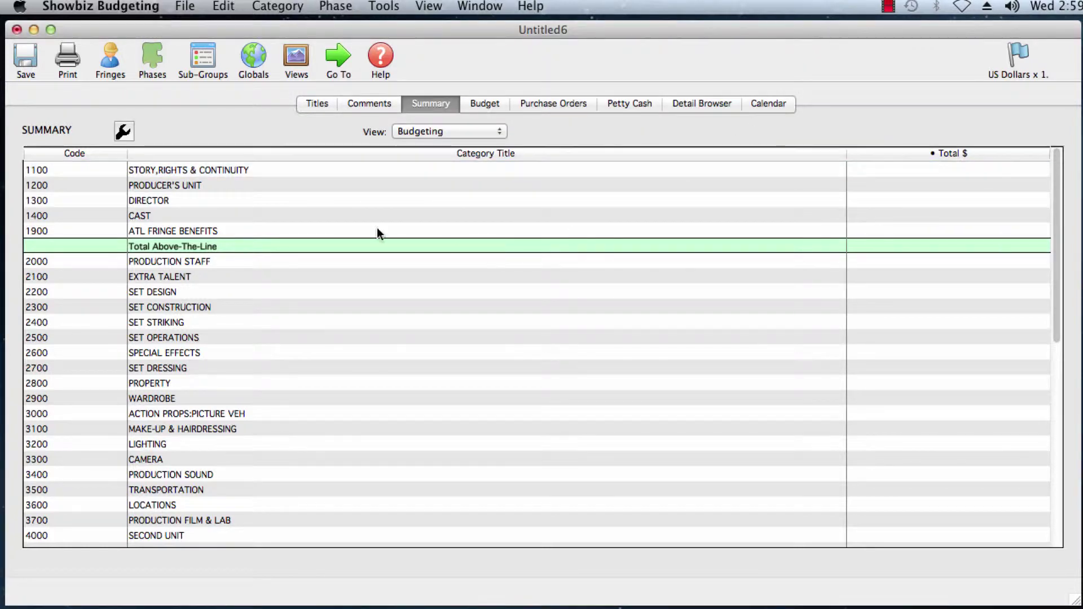
Open the 1100-A TEST category in the budget's account list.
double_click(184, 171)
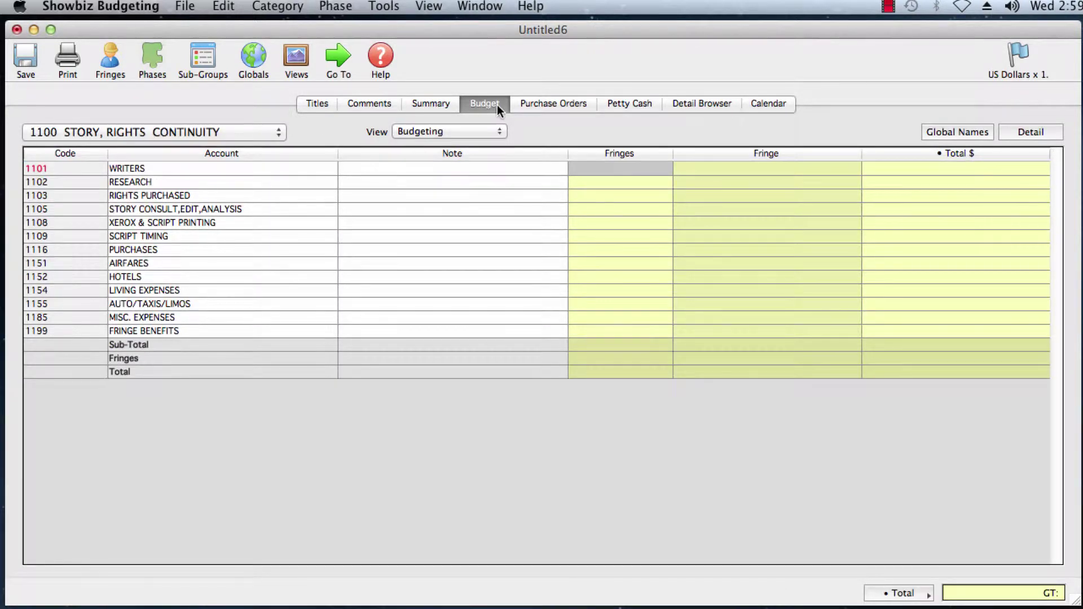
left_click(279, 133)
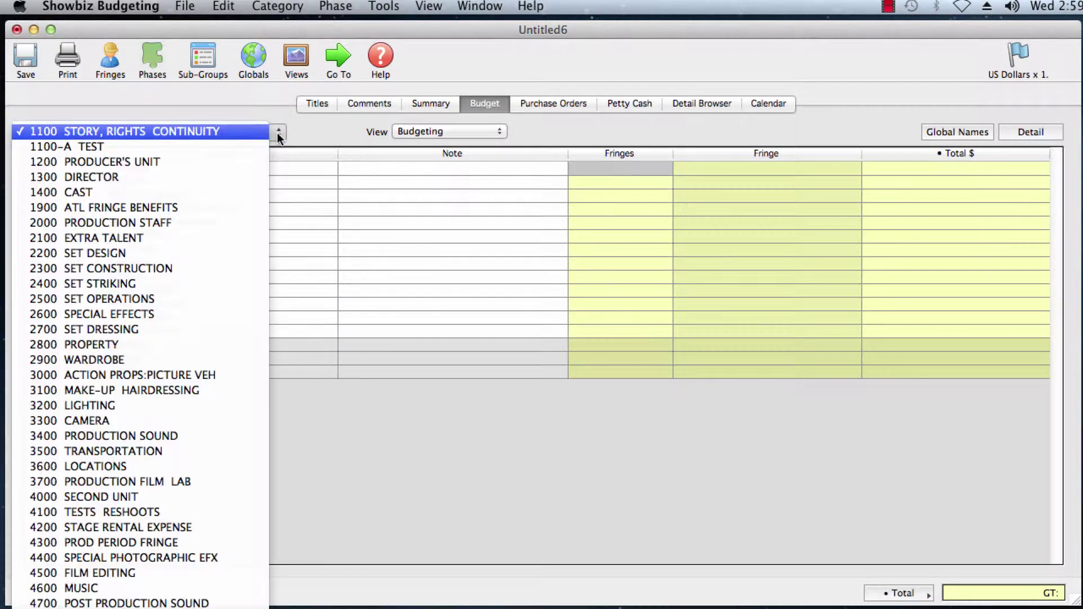
left_click(126, 152)
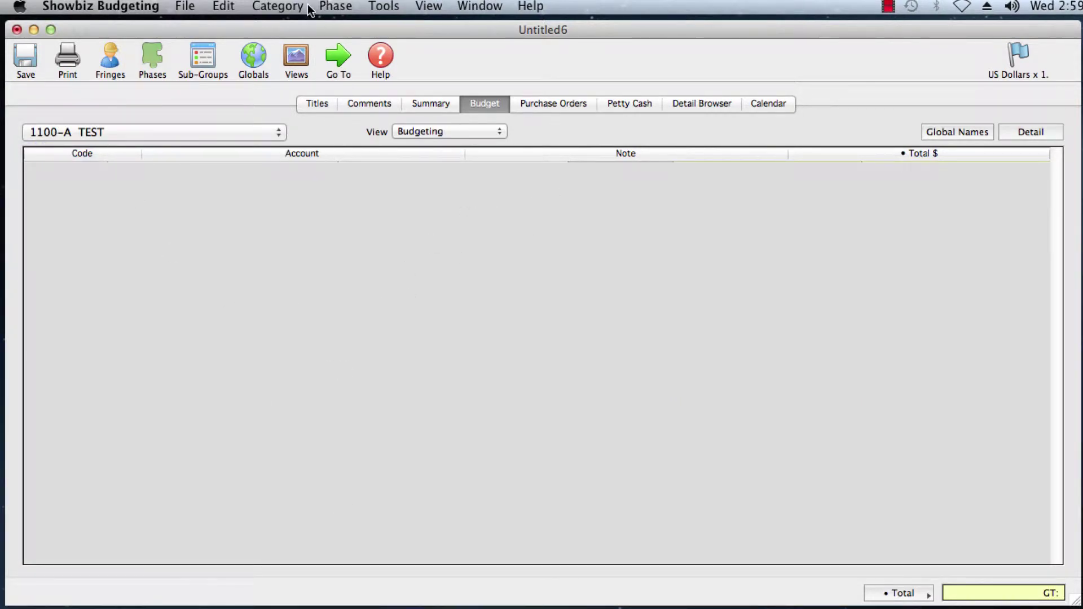
Add an account with code 1100-01 and name Test Account to the 1100-A TEST category.
left_click(276, 7)
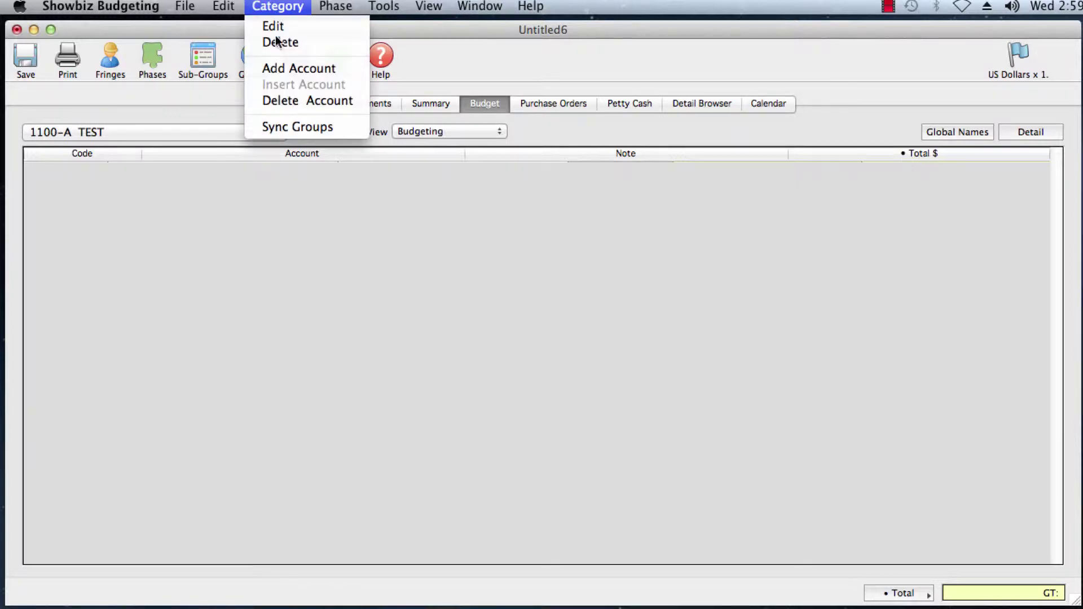
left_click(269, 68)
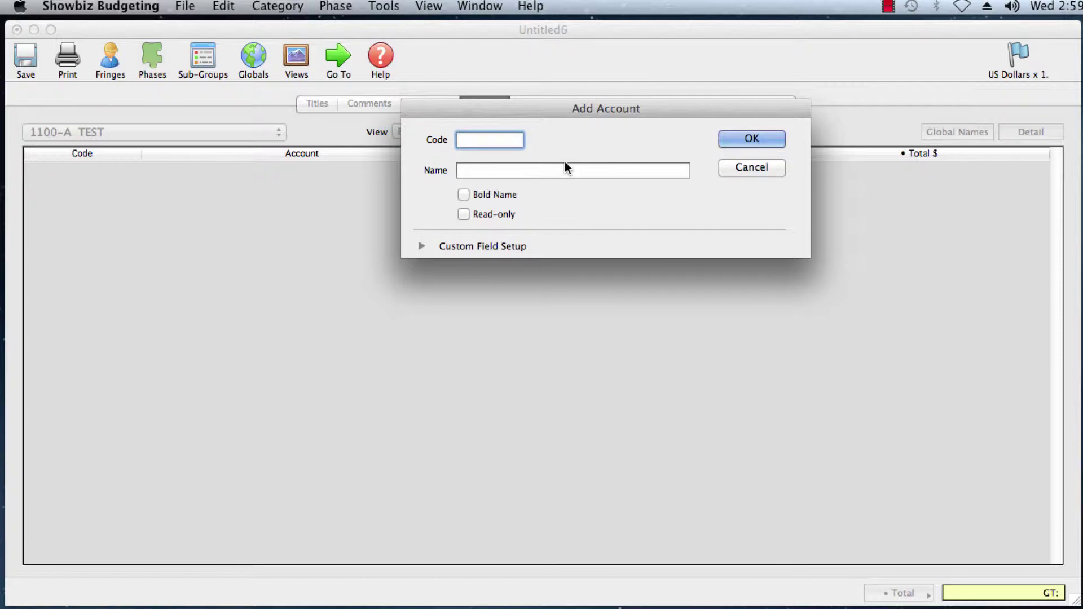
type("1100-01")
left_click(503, 170)
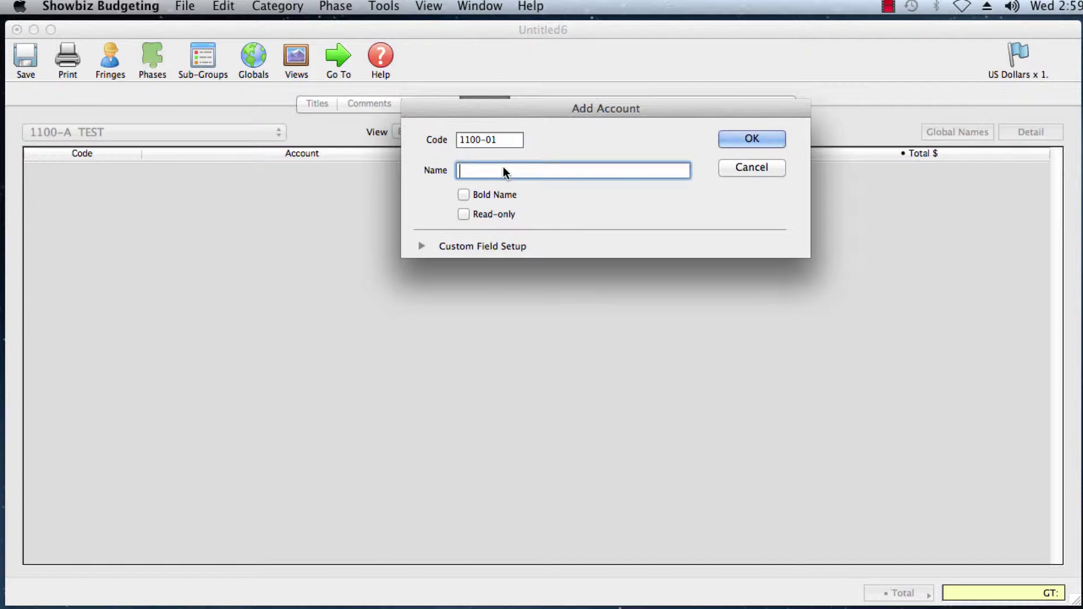
type("Test Account")
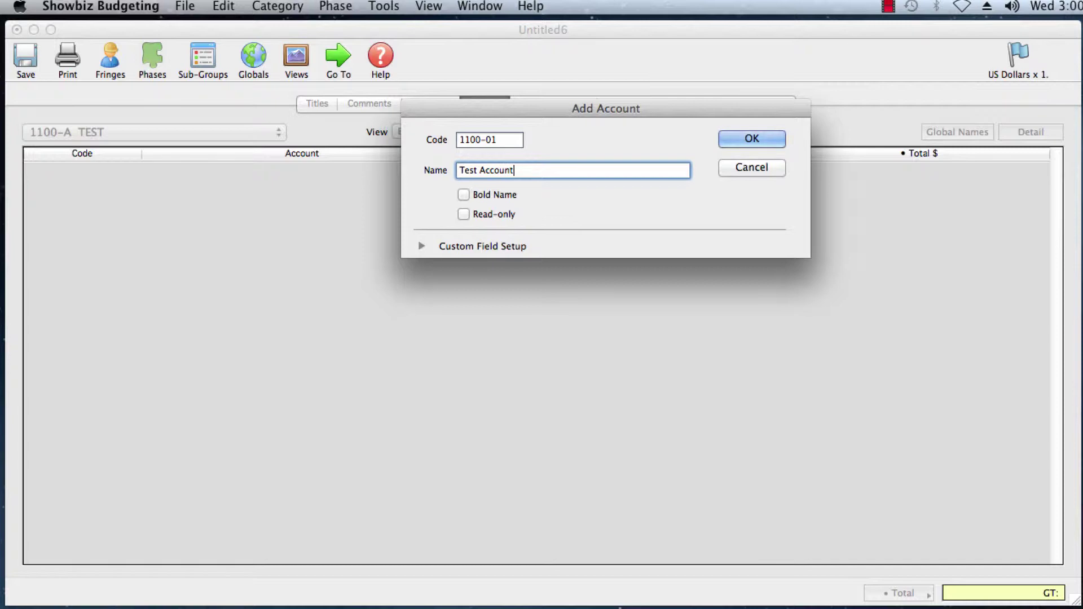
left_click(756, 140)
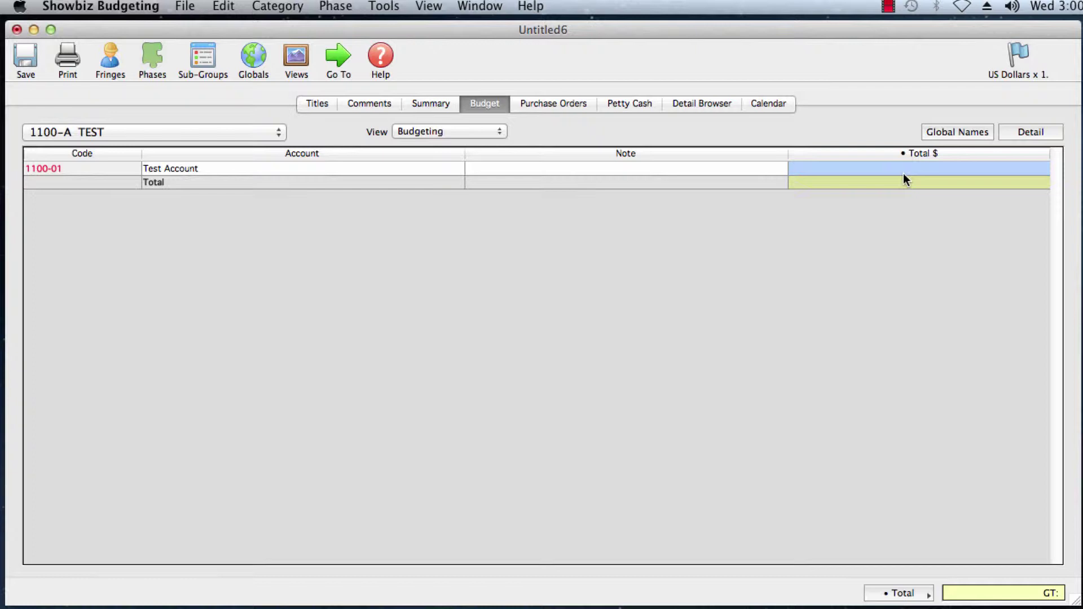
Enter 5550.00 directly as the total of the Test Account row.
type("555")
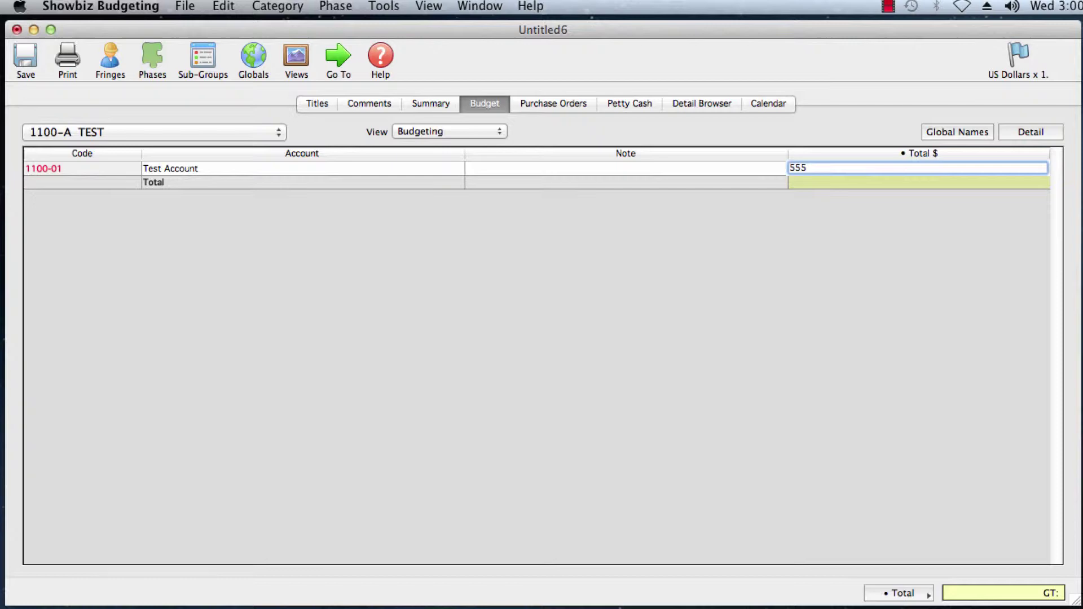
type("0.00")
key("Return")
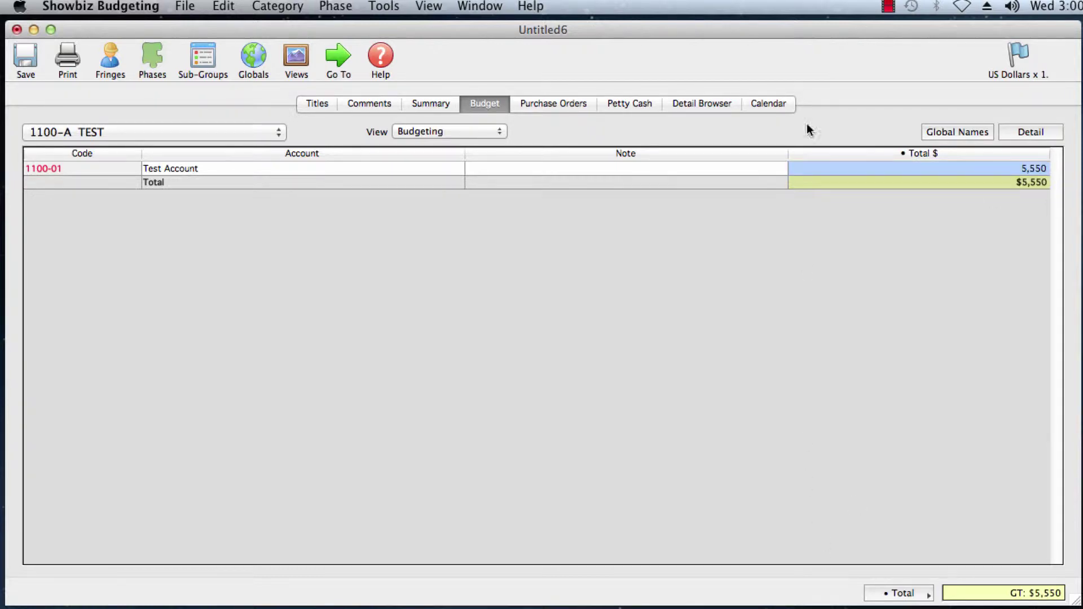
Show the detail of Test Account and start a detail entry with the vendor's name and the description Test.
left_click(1034, 133)
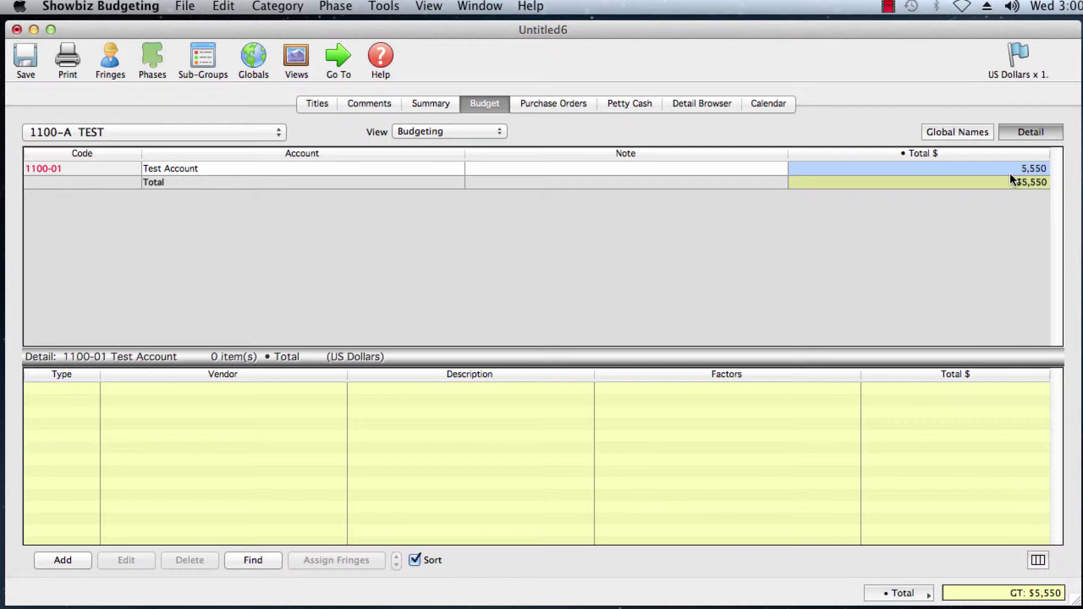
left_click(76, 560)
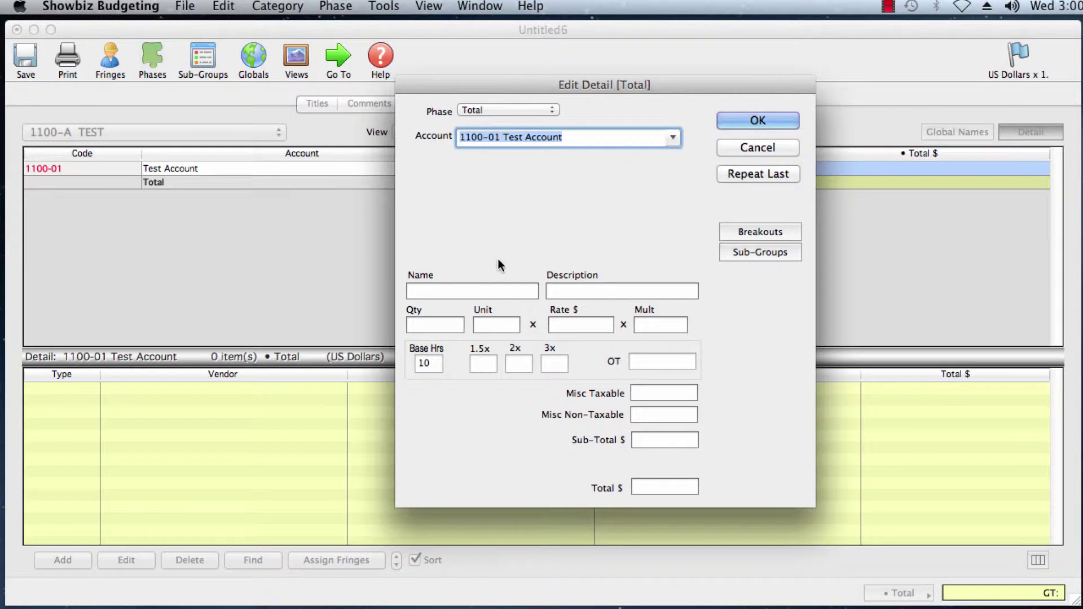
left_click(457, 285)
type("Pat")
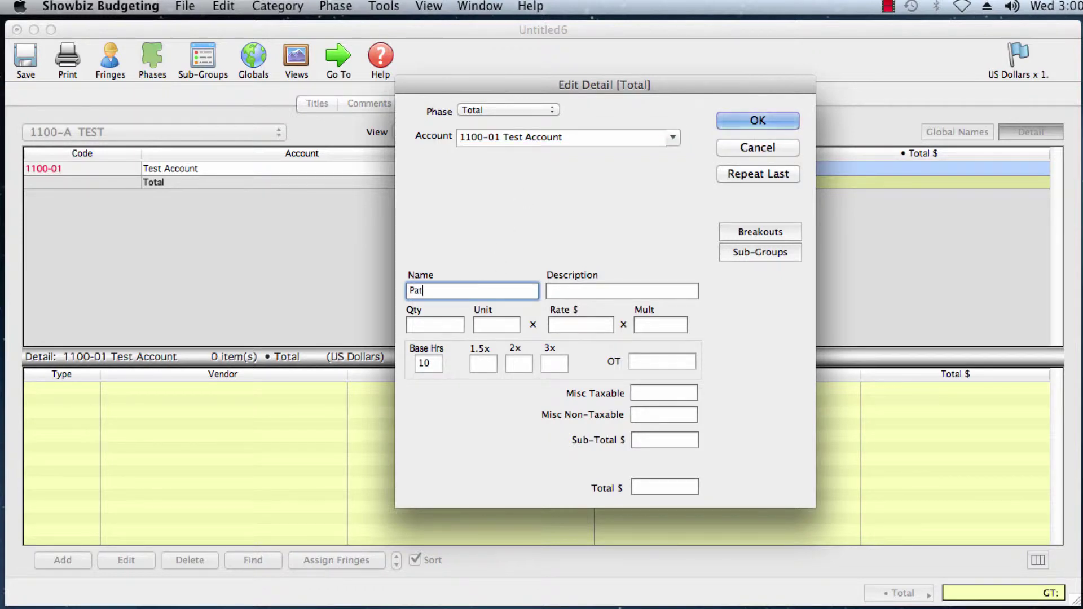
key("Tab")
type("Test")
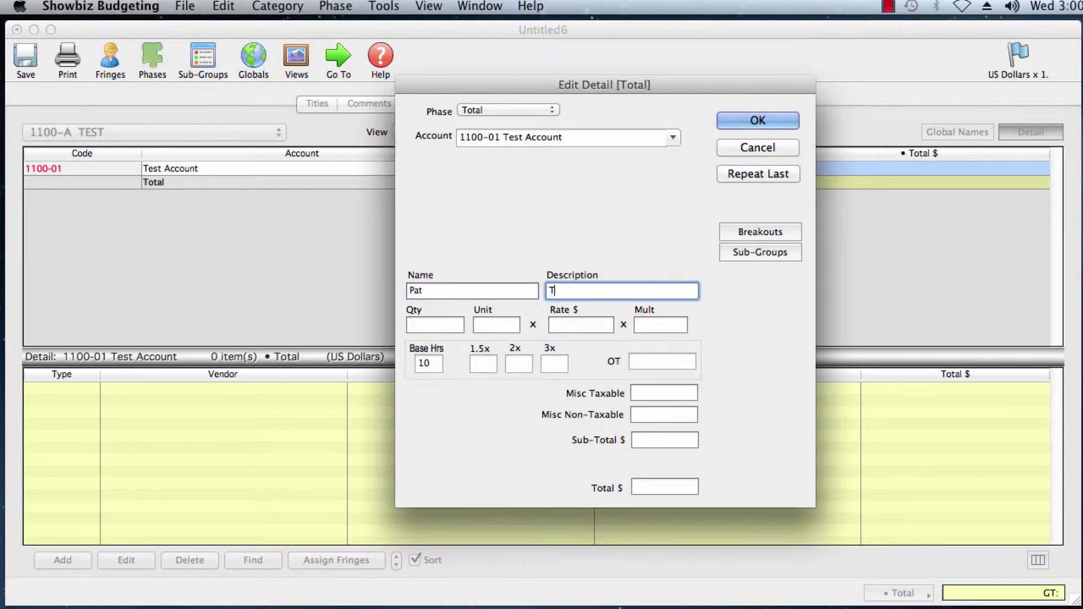
key("Tab")
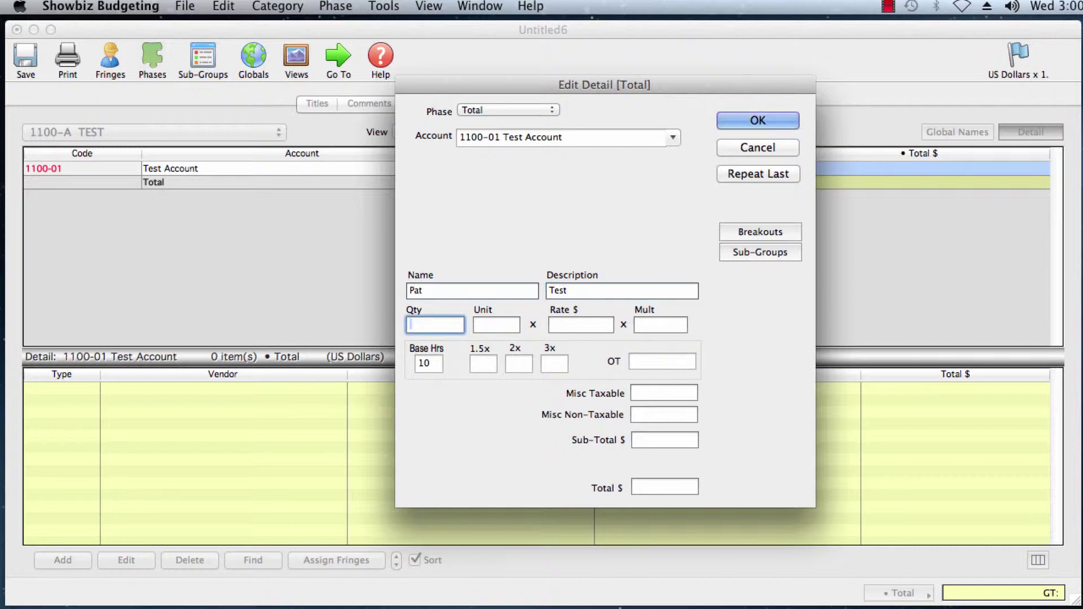
Set the detail entry to a quantity of 2, unit weeks and rate 4,000, and save it.
type("2")
key("Tab")
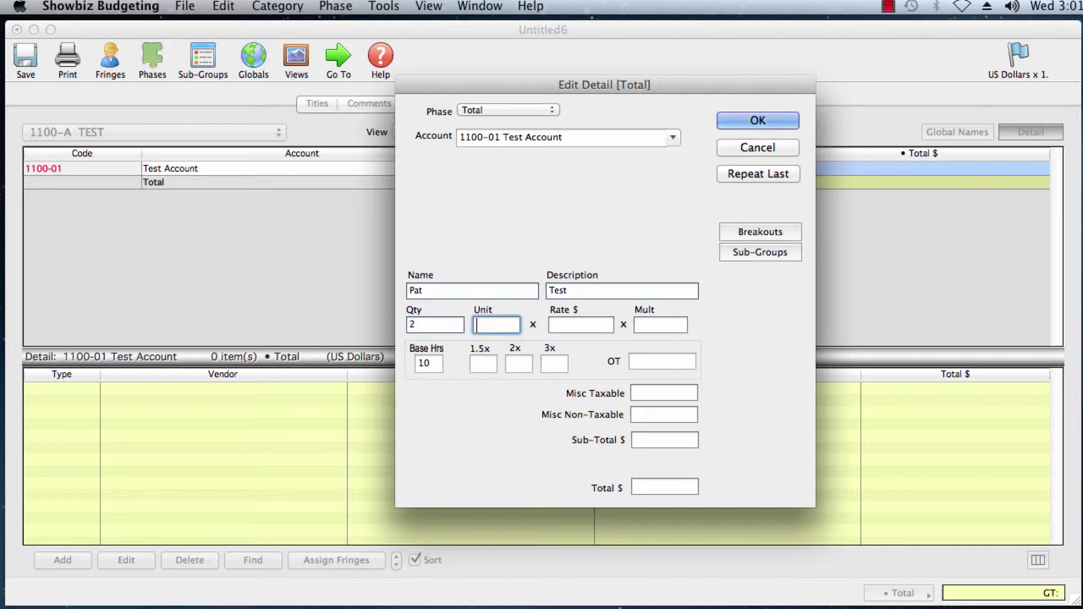
type("weeks")
key("Tab")
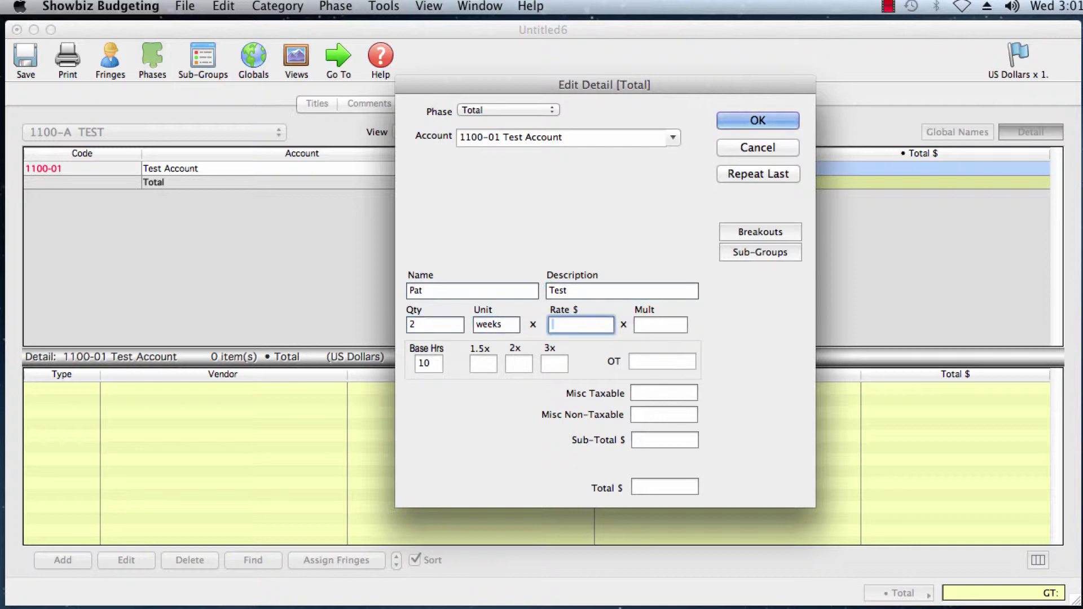
type("4,00")
type("000")
key("Tab")
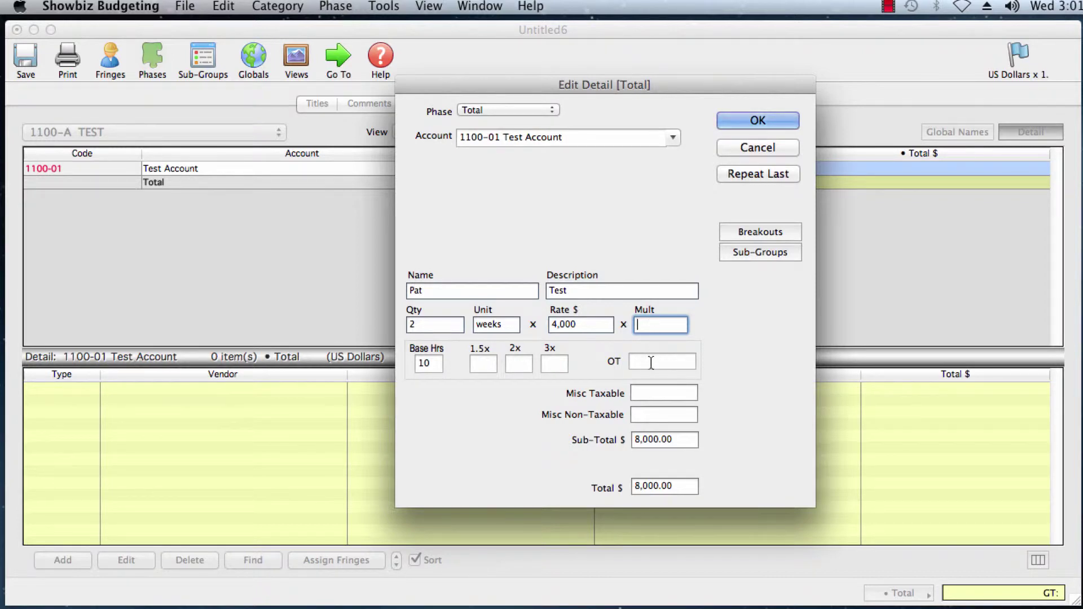
left_click(749, 122)
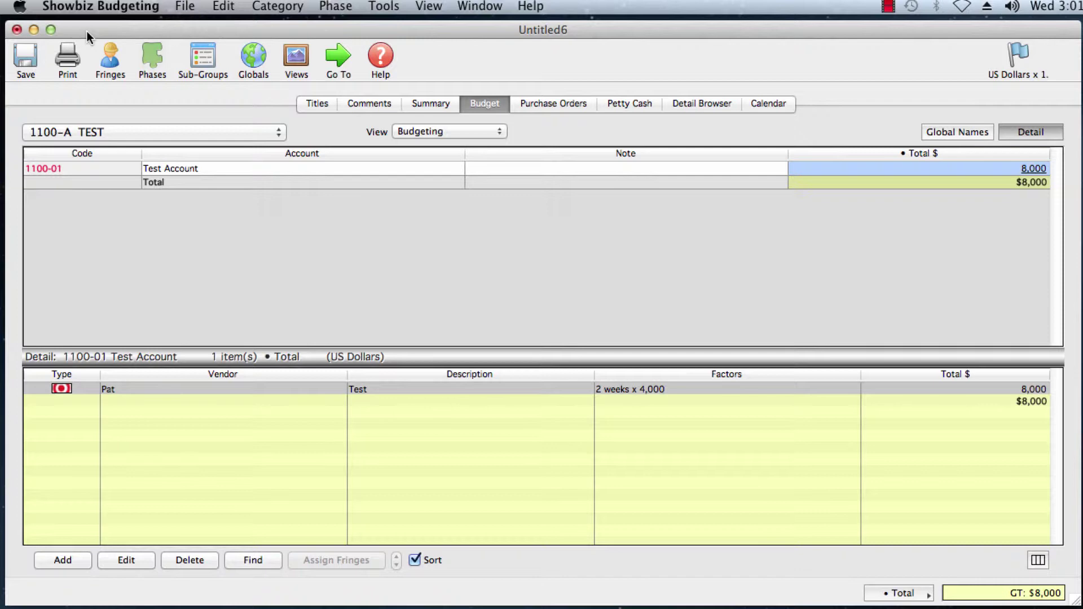
Create a template from the current budget and bring the new template's window to the front.
left_click(181, 11)
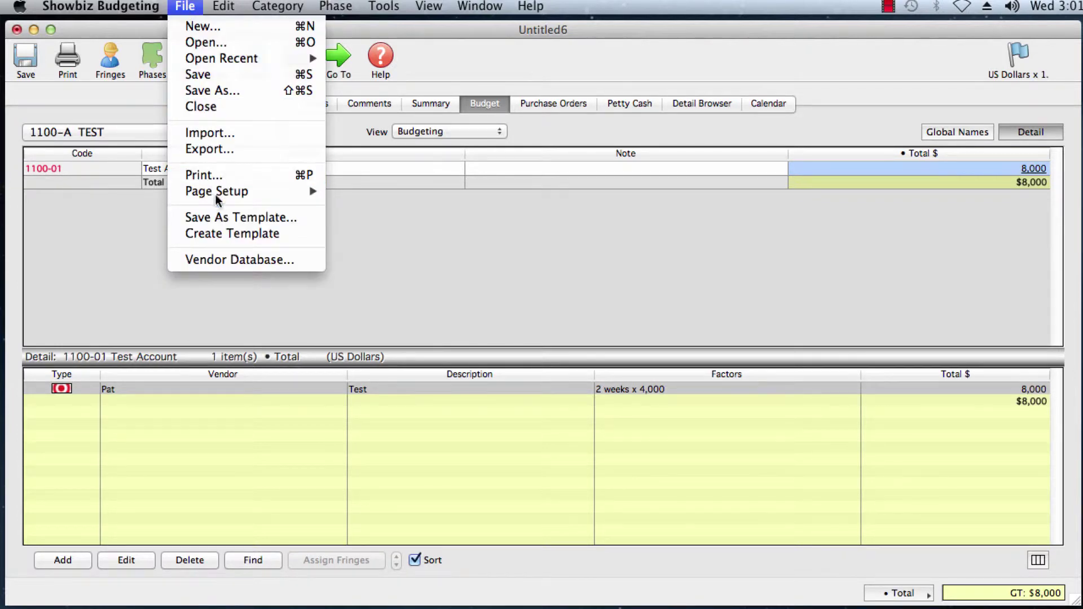
left_click(255, 240)
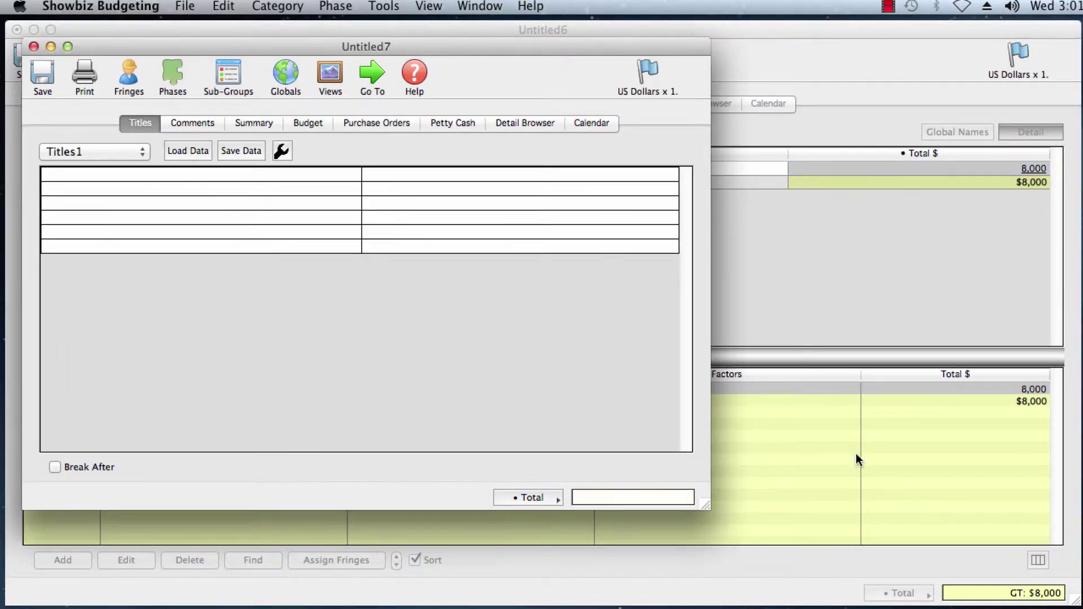
left_click(710, 516)
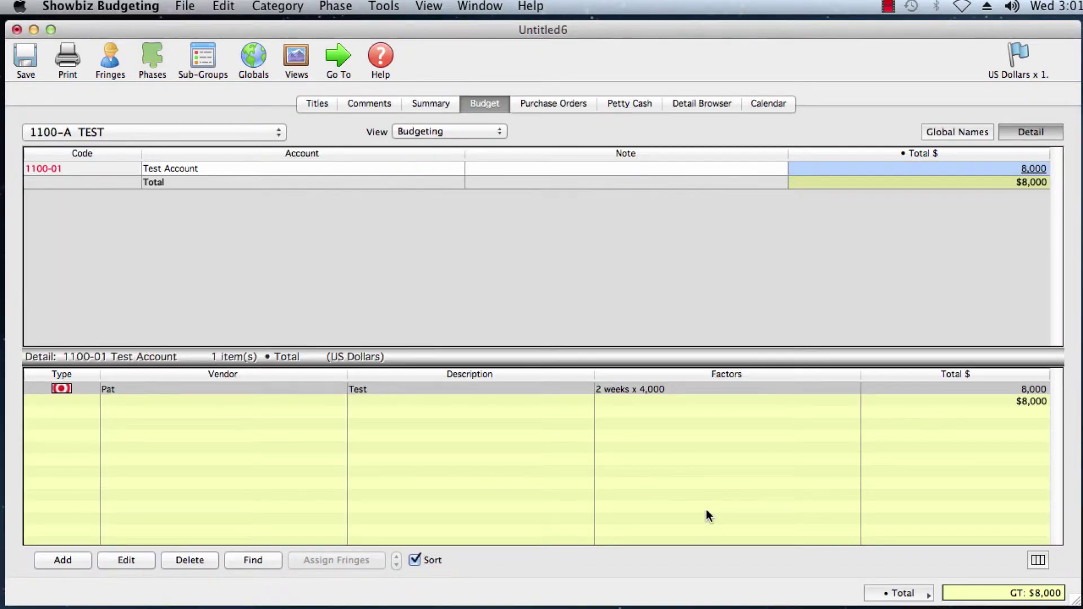
left_click(465, 11)
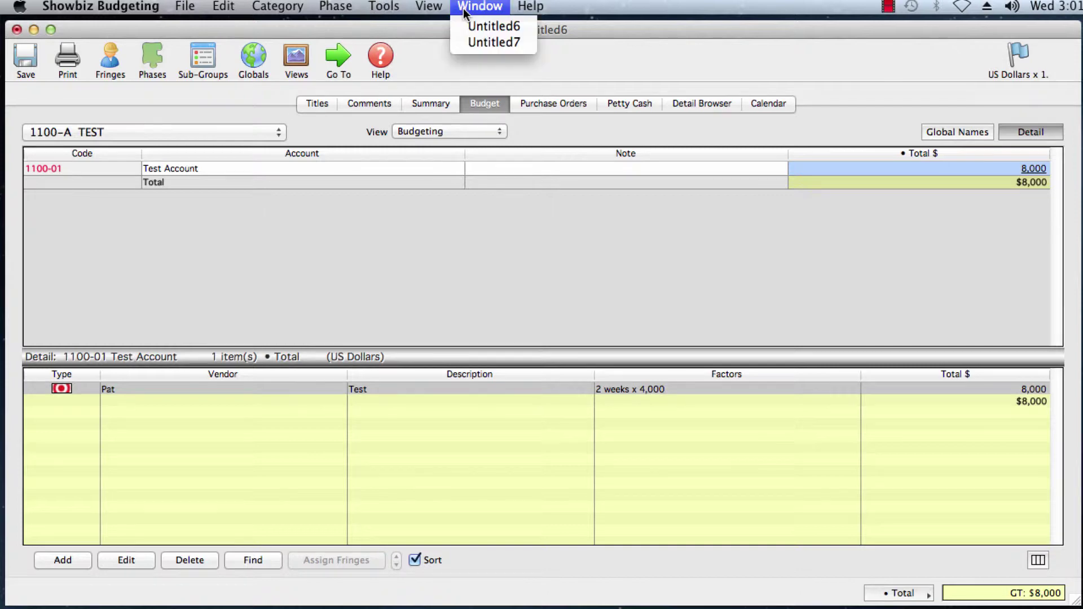
left_click(470, 42)
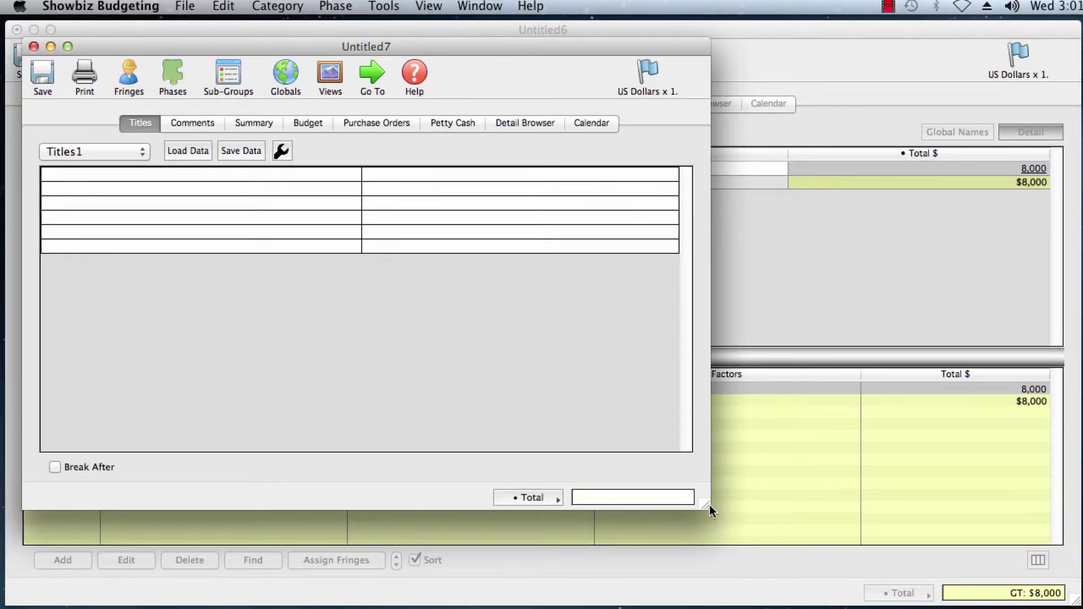
Enlarge the new template's window and start a Category Total summary row with code 1100 and text NEW.
left_click_drag(710, 505, 1070, 601)
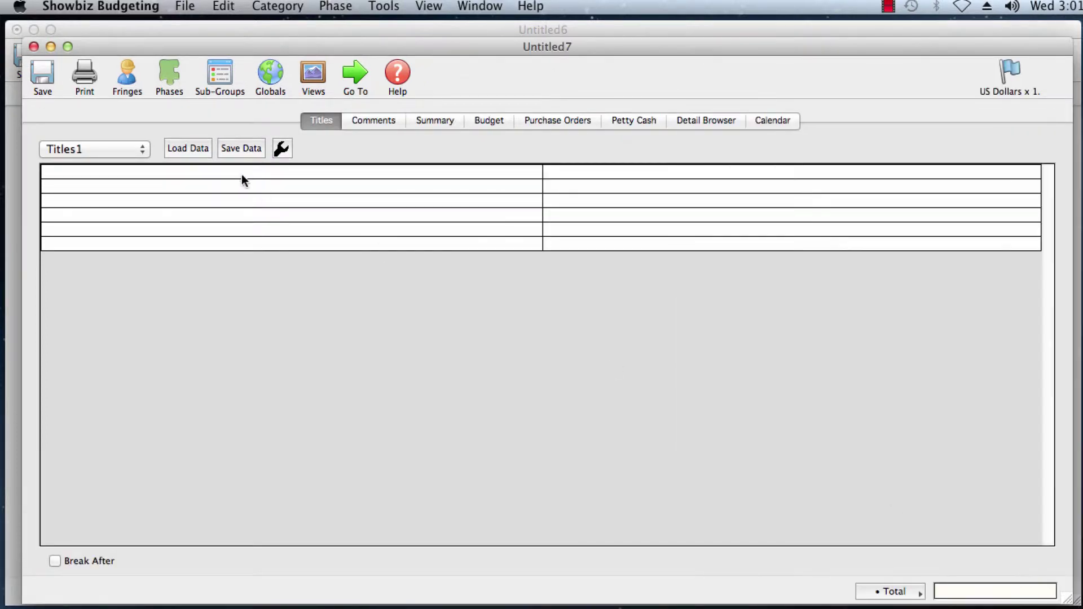
left_click(432, 121)
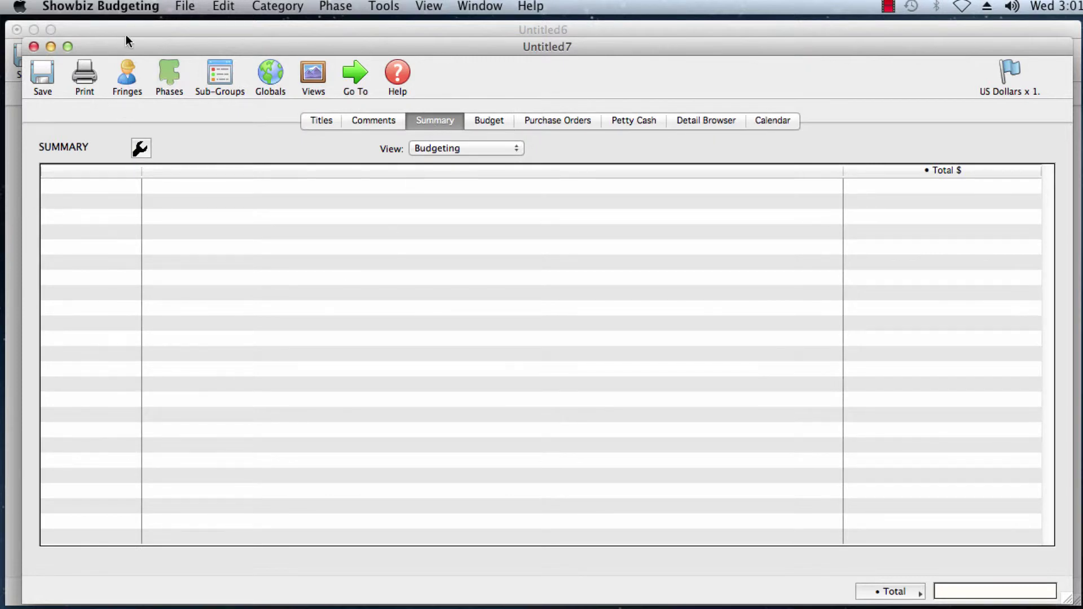
left_click(179, 12)
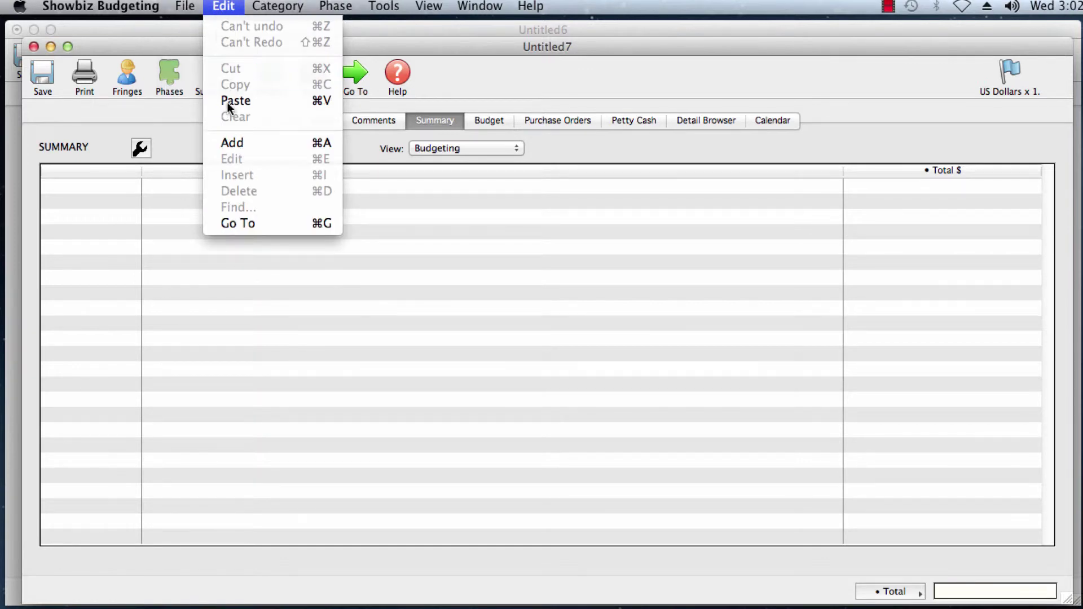
left_click(226, 143)
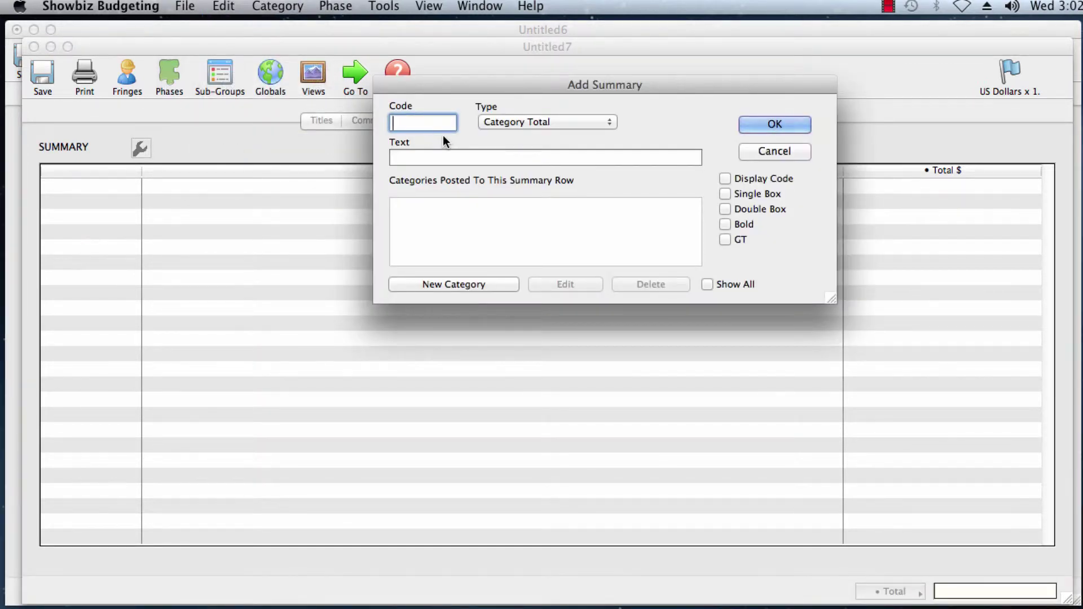
type("1100")
left_click(424, 158)
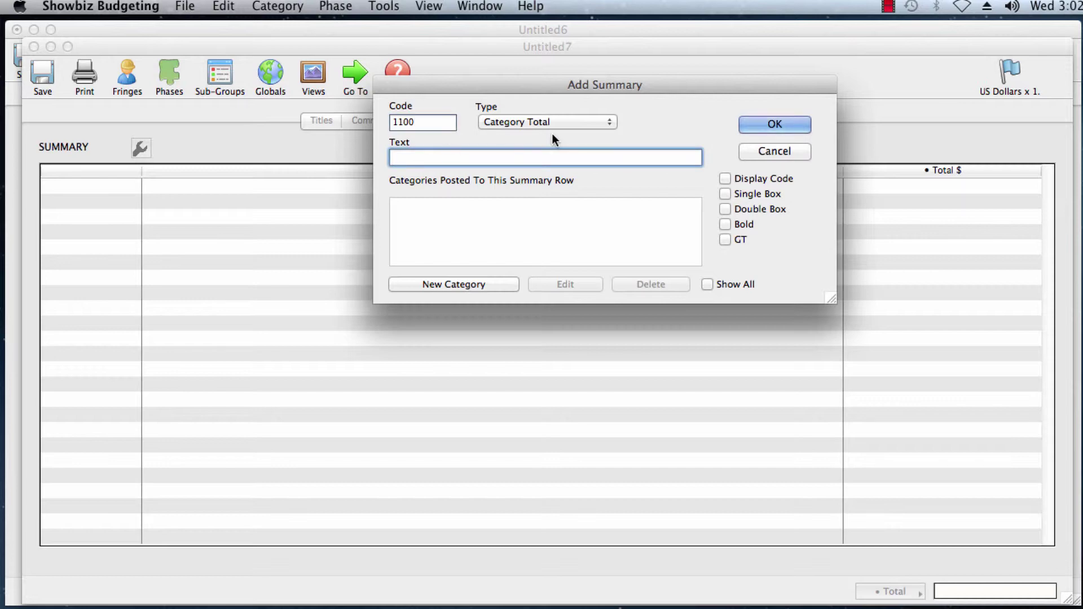
type("NEW")
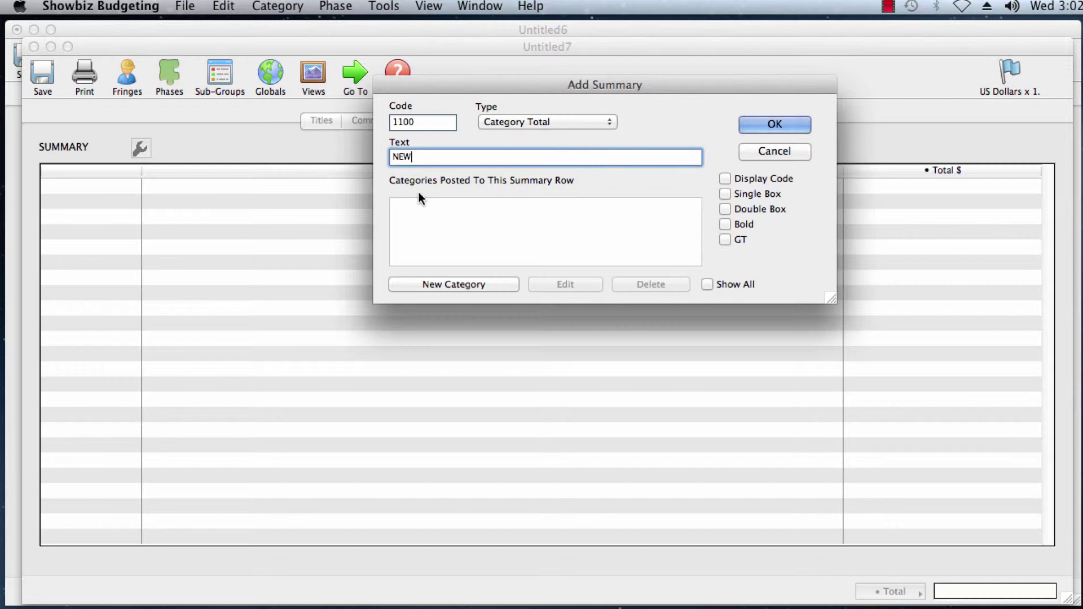
Add category NEW Category of type Quantity X Rate X Mult with fringes enabled to the summary row, and save the row.
left_click(435, 284)
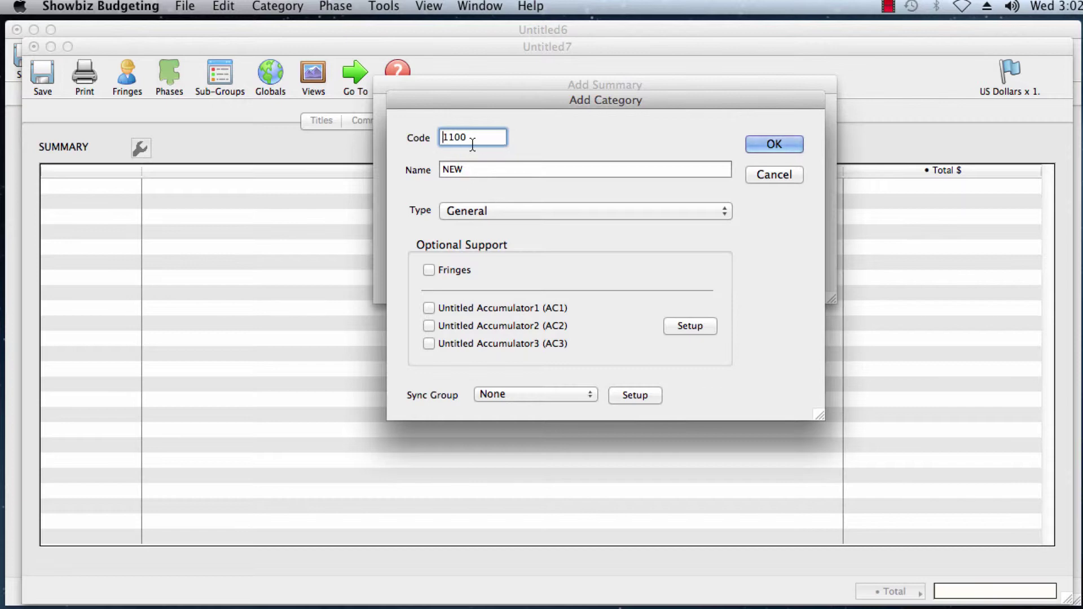
left_click(487, 169)
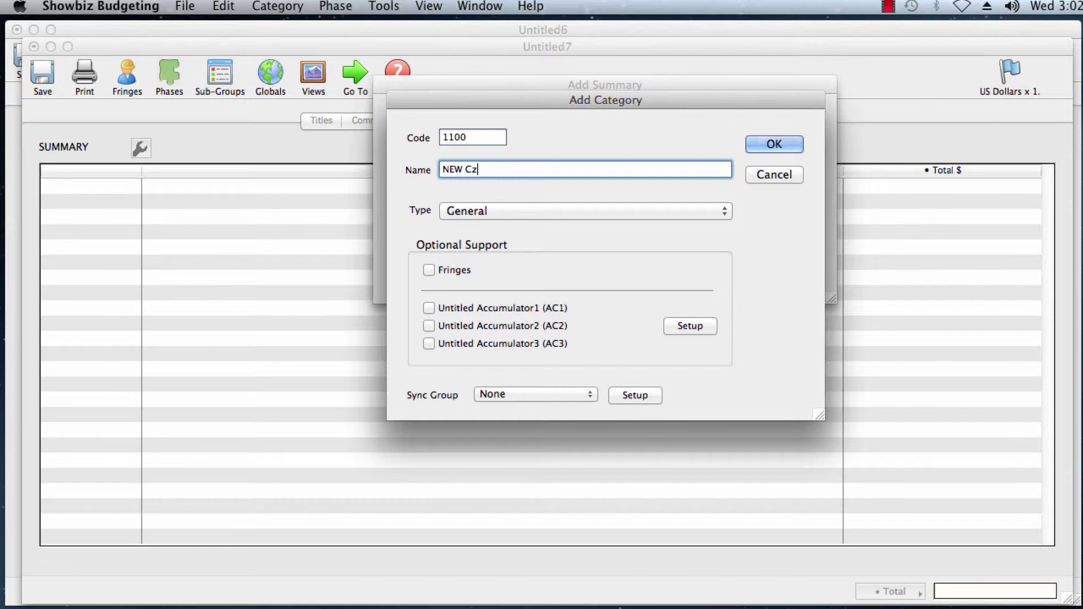
type("Category")
left_click(723, 212)
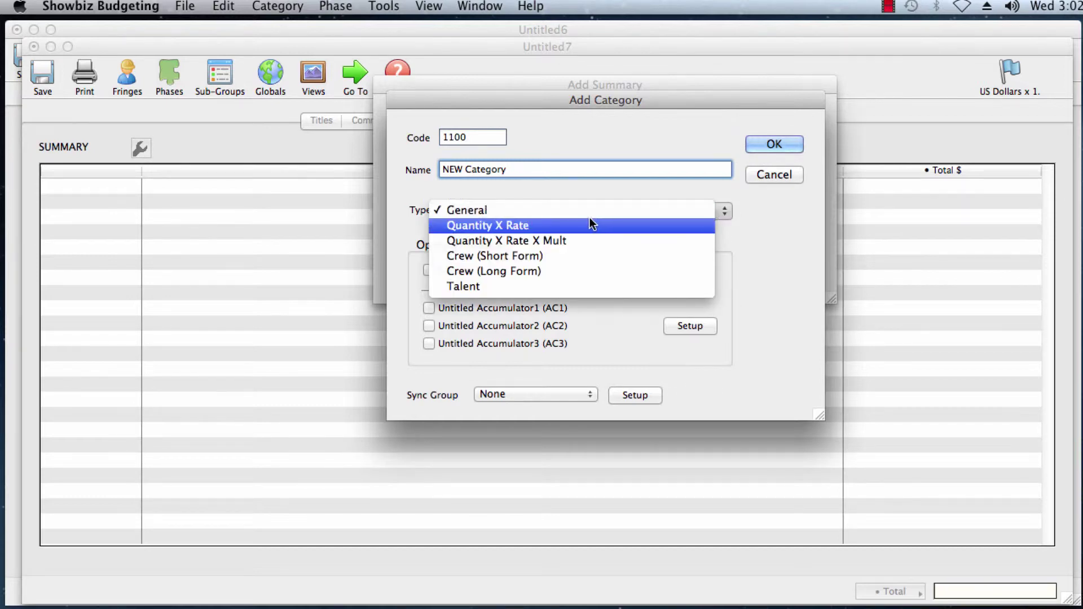
left_click(561, 241)
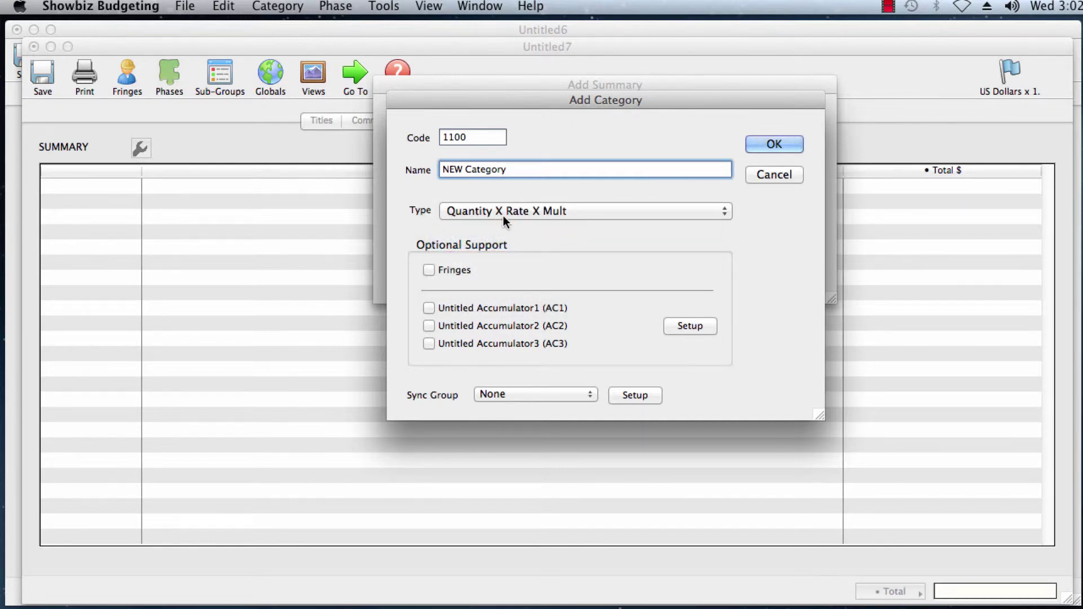
left_click(428, 271)
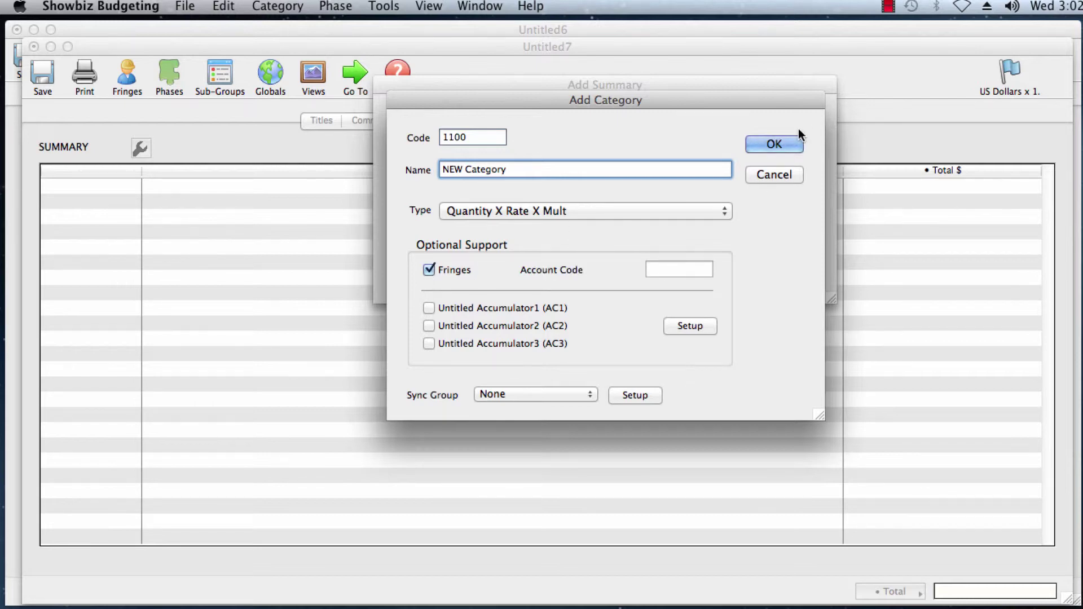
left_click(776, 145)
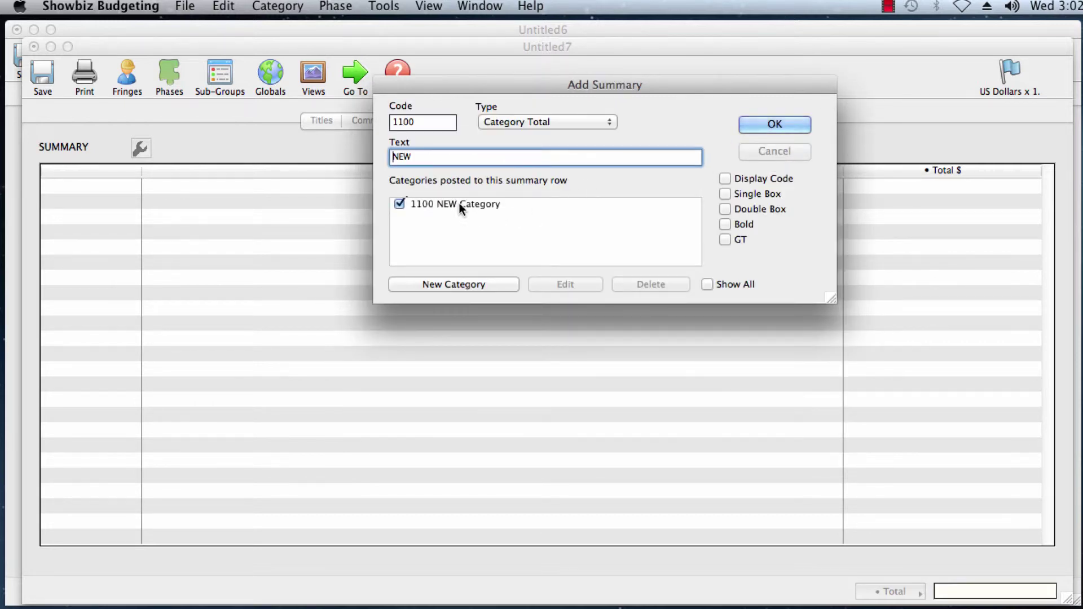
left_click(771, 122)
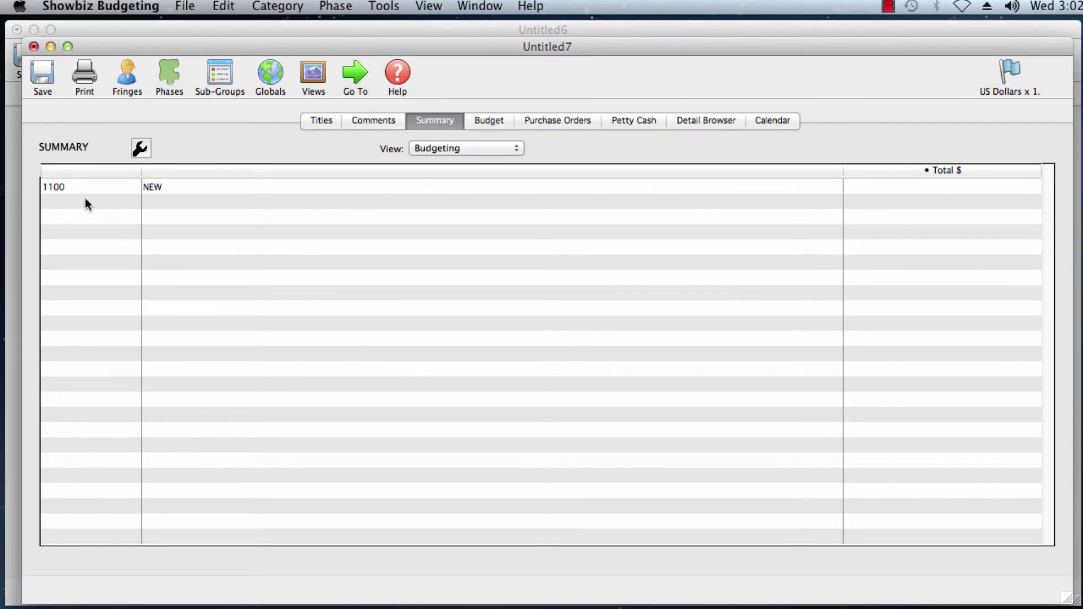
Open the 1100 category's budget and add an account with code 1100-01 and name Demo $.
double_click(100, 186)
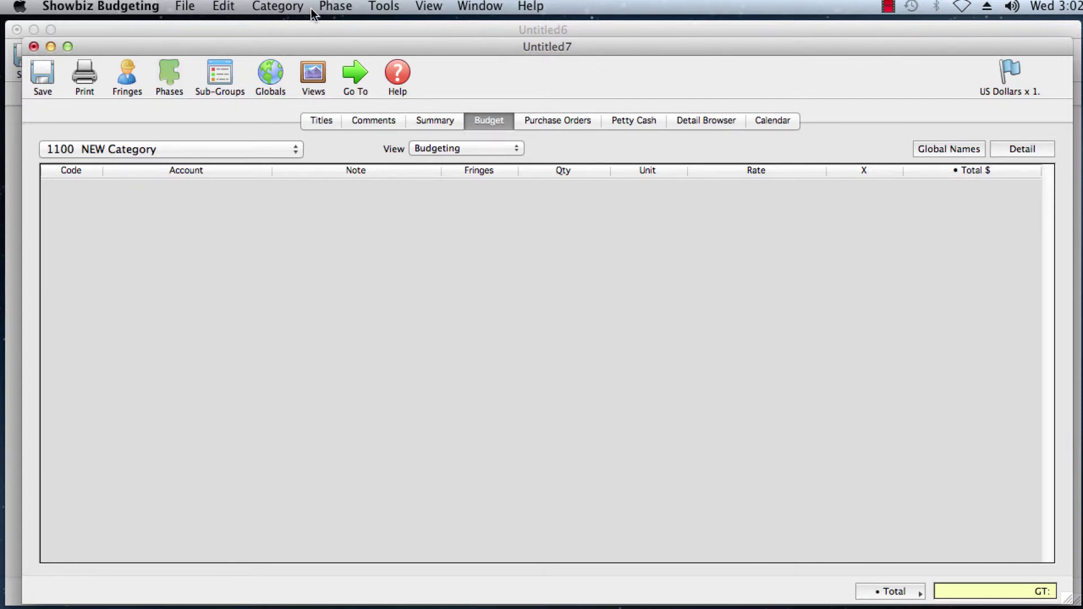
left_click(271, 8)
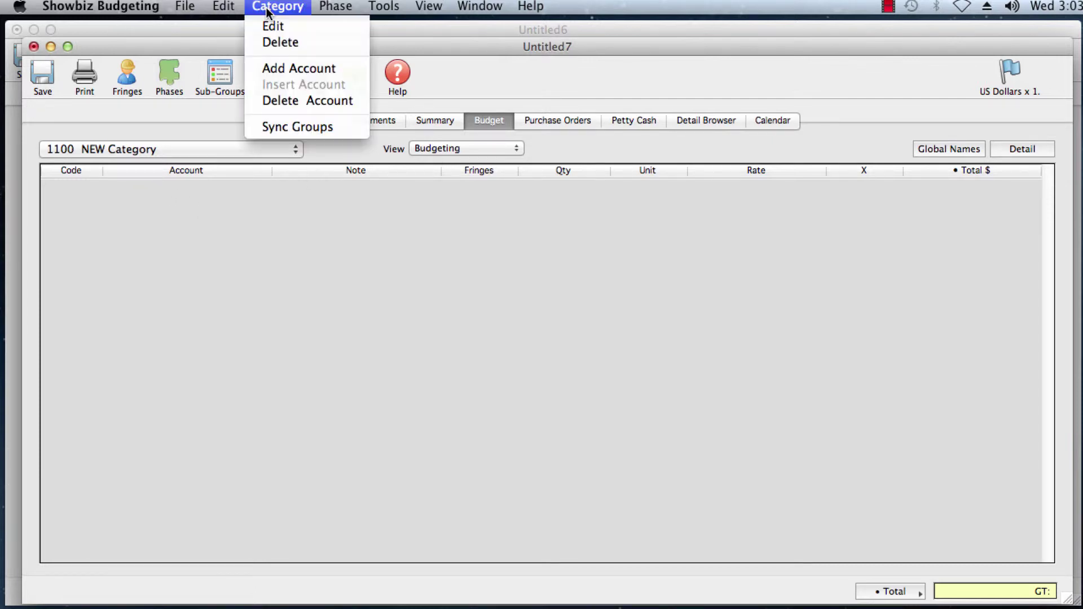
left_click(287, 69)
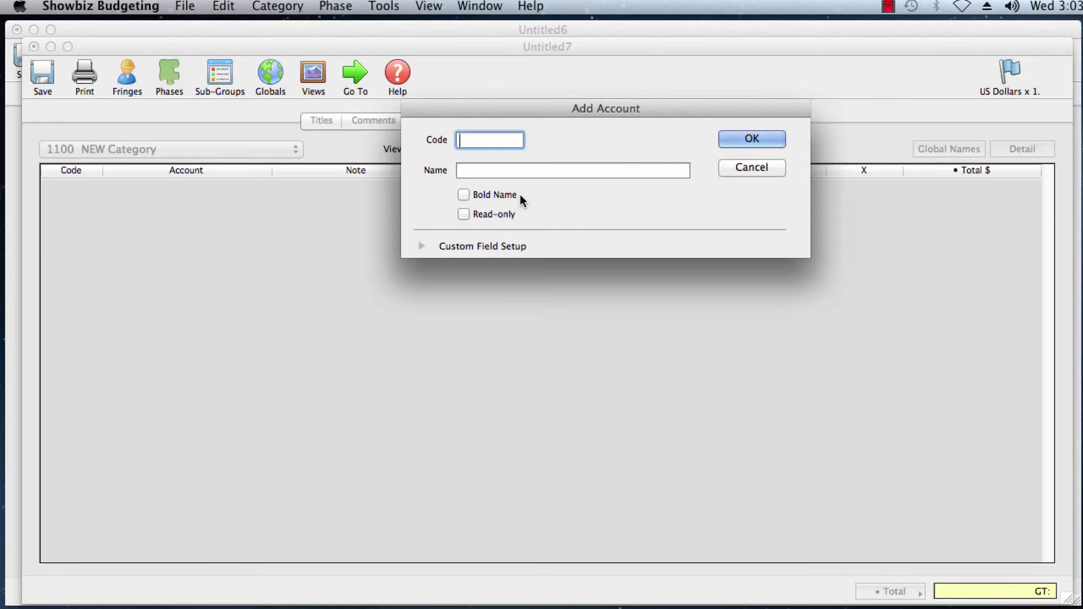
type("1100-01")
left_click(481, 169)
type("D")
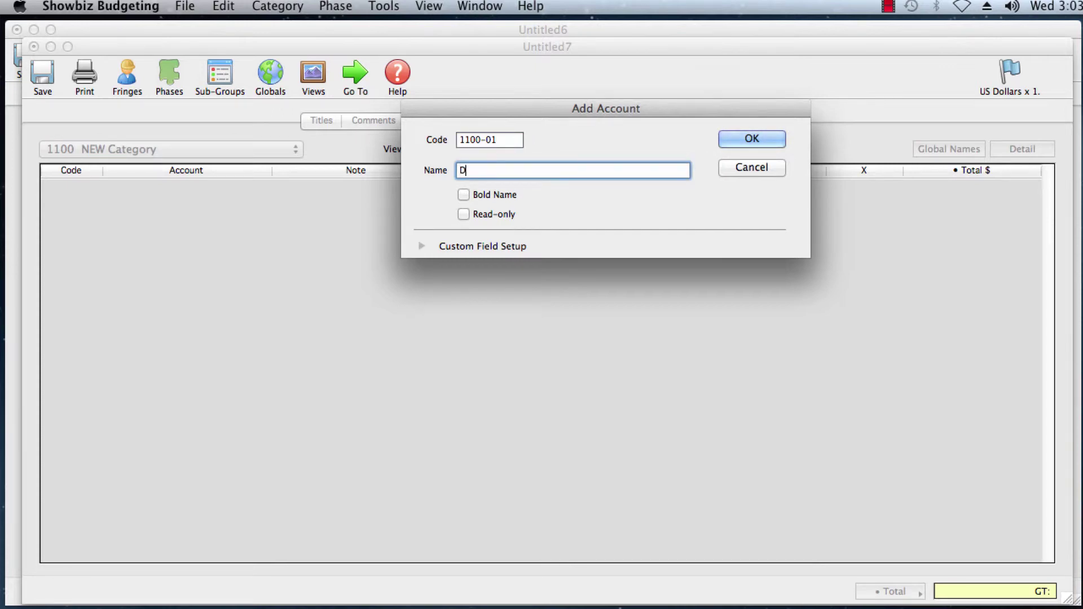
type("emo $")
left_click(750, 139)
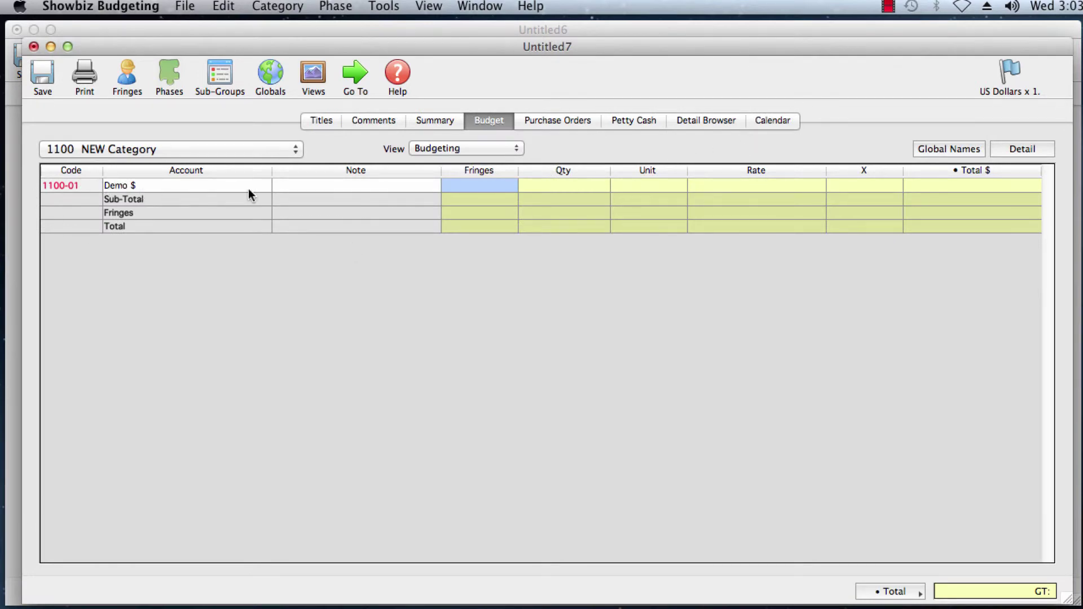
left_click(551, 186)
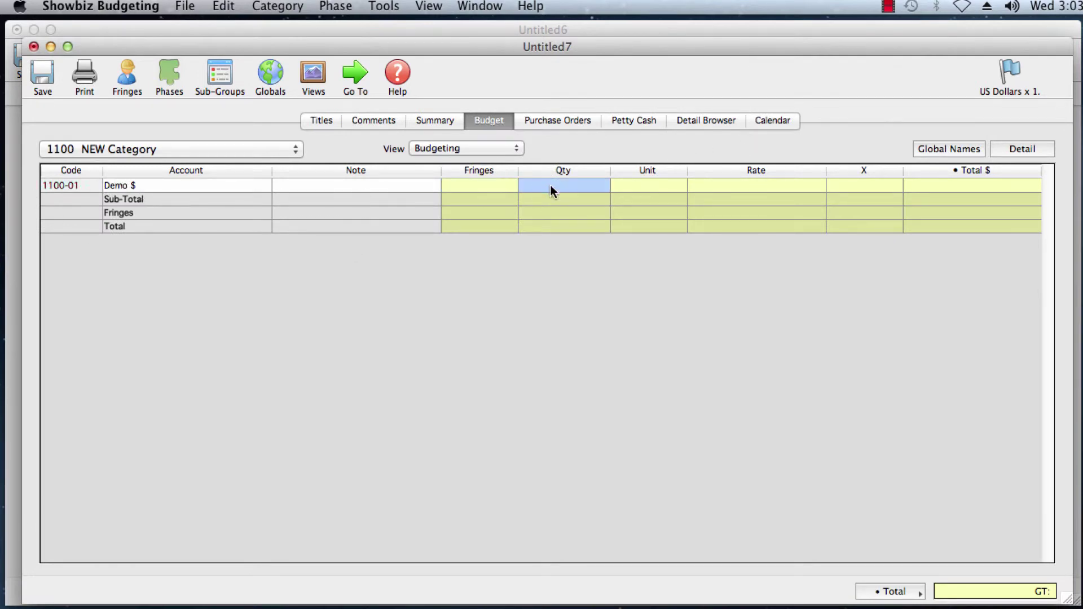
left_click(641, 189)
left_click(712, 187)
left_click(885, 187)
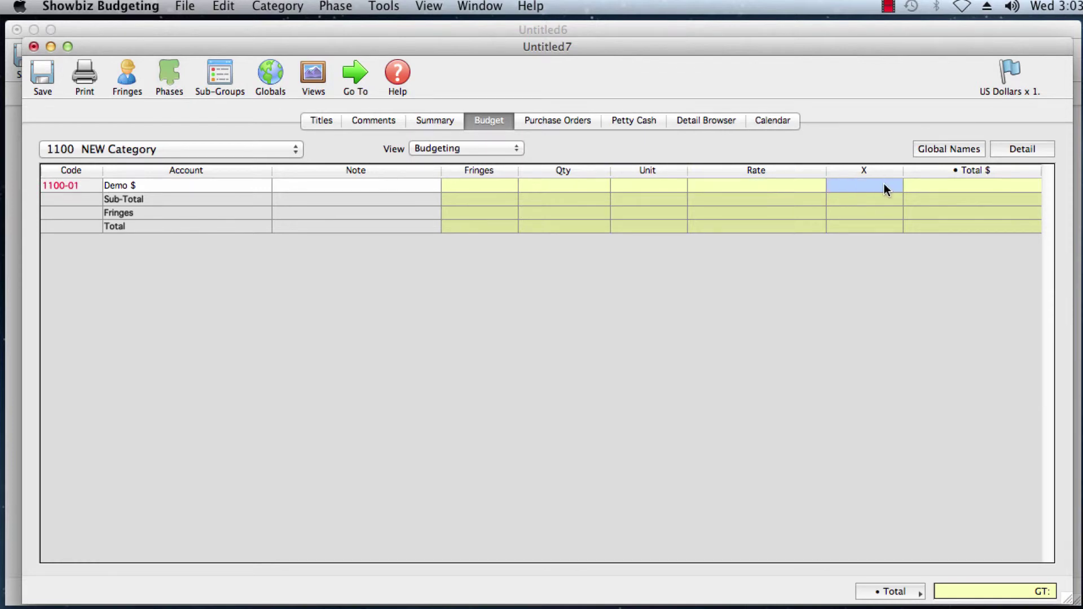
Fill in the Demo $ account with quantity 4, unit weeks, rate 500 and multiplier 4.
left_click(561, 185)
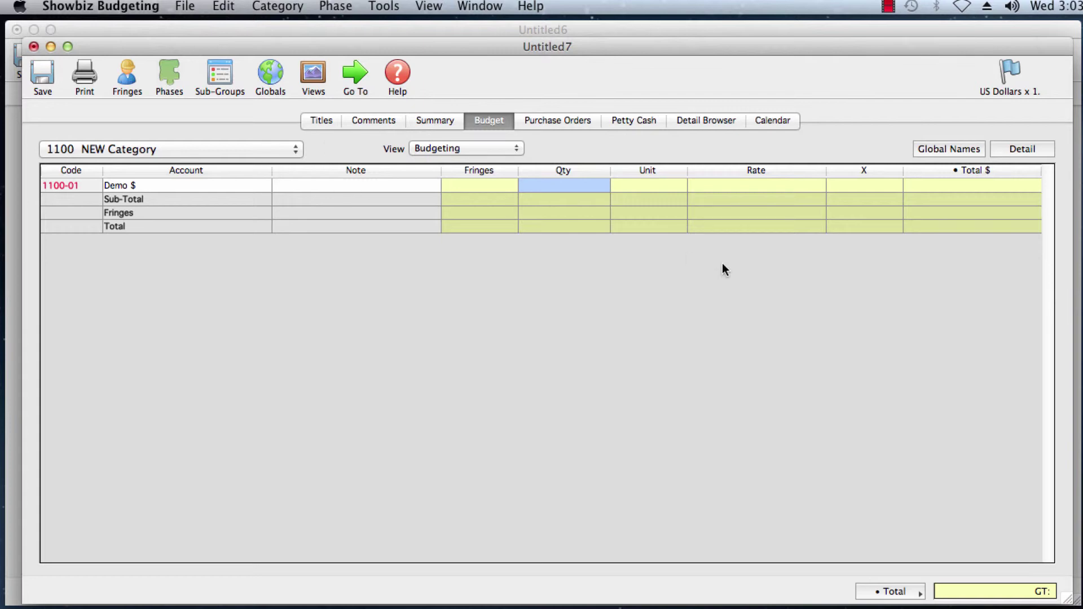
type("4")
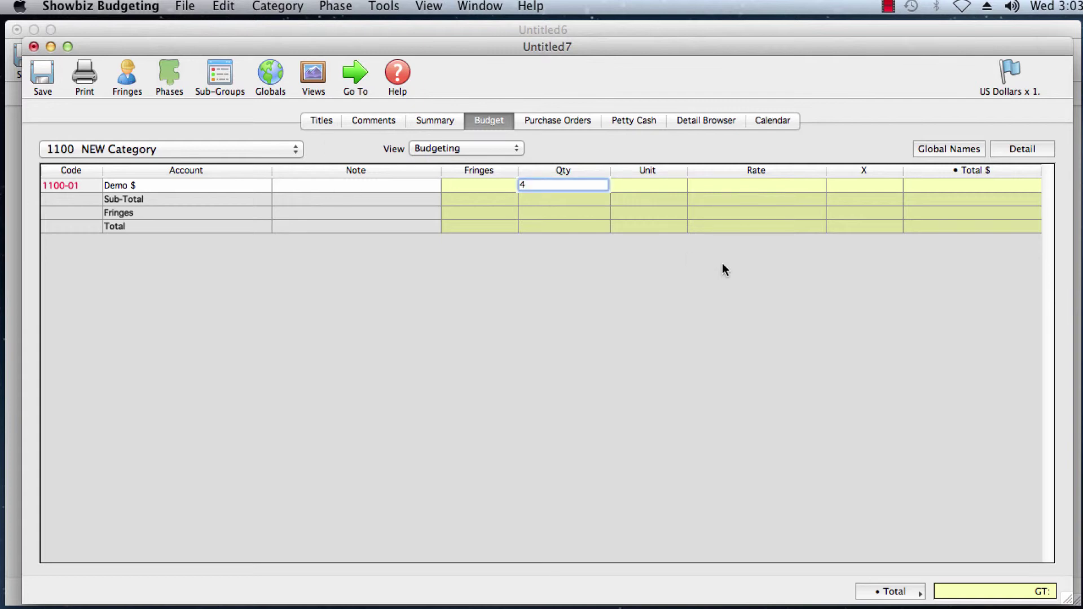
key("Tab")
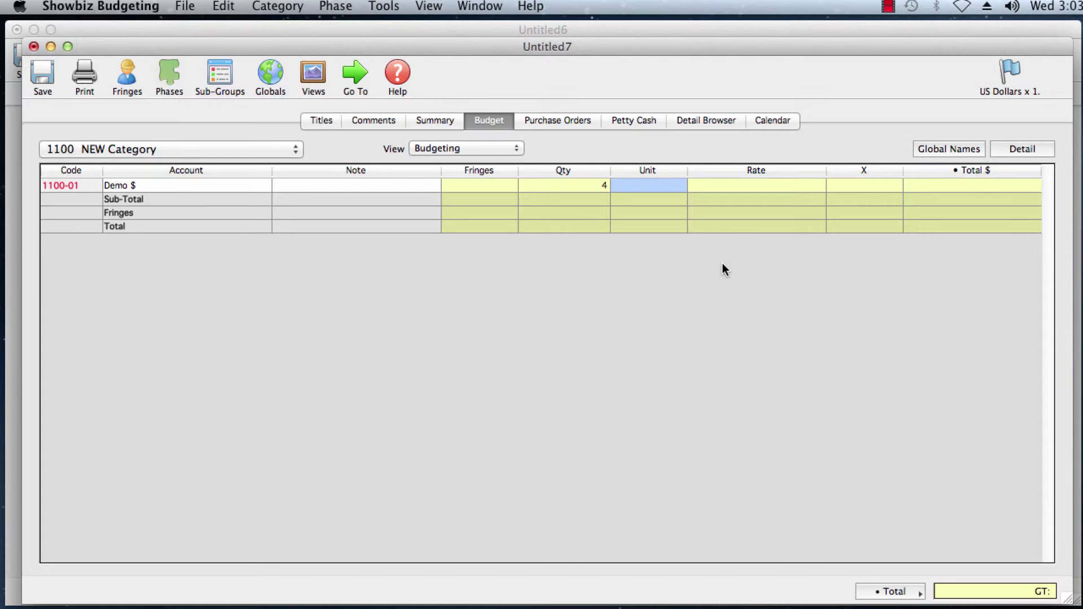
type("week")
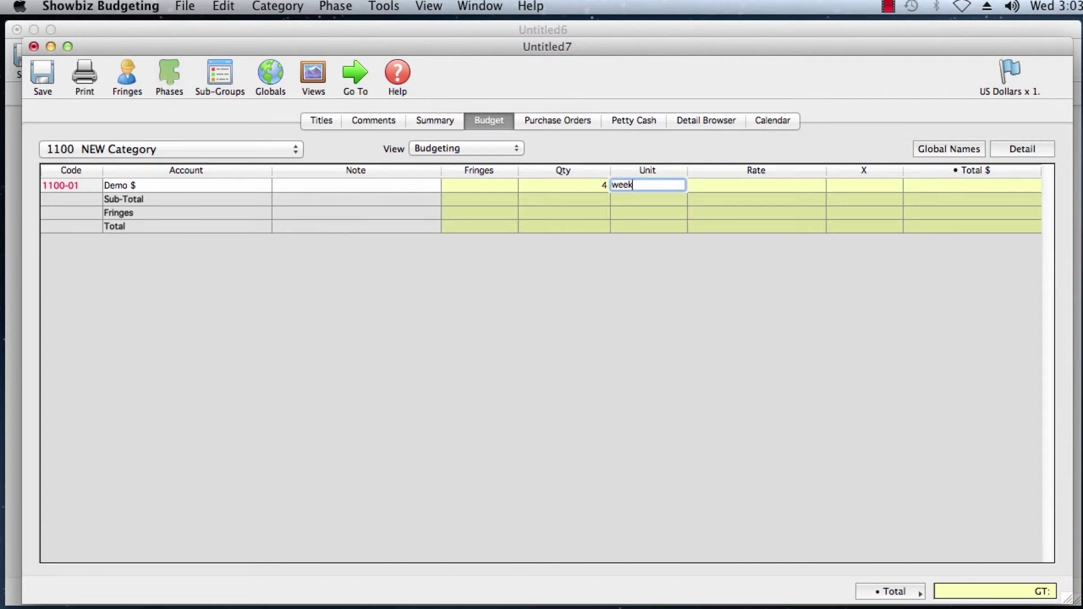
type("s")
left_click(707, 186)
type("500")
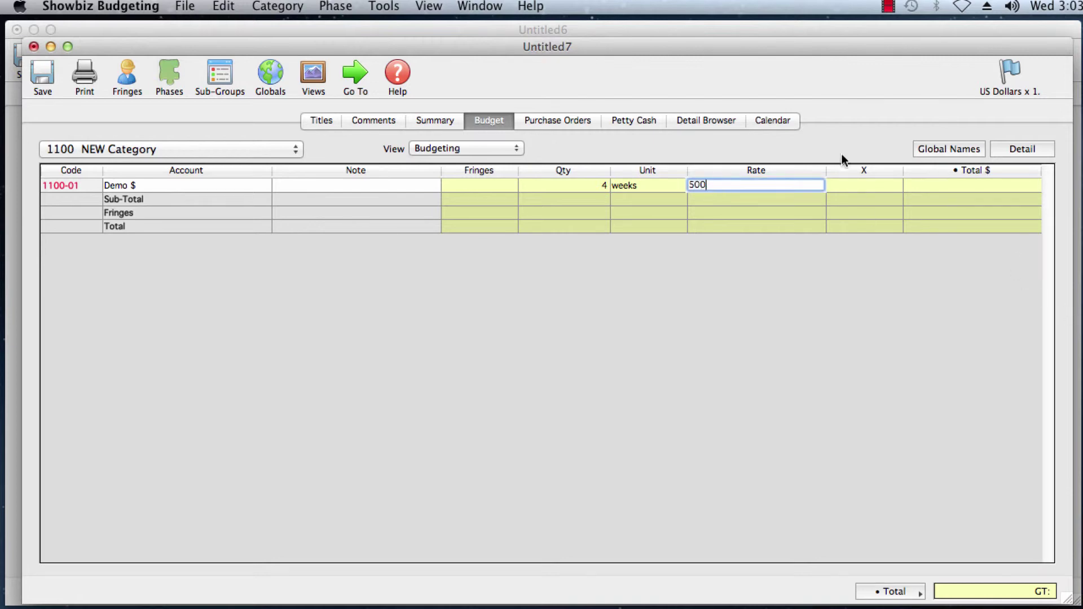
left_click(849, 187)
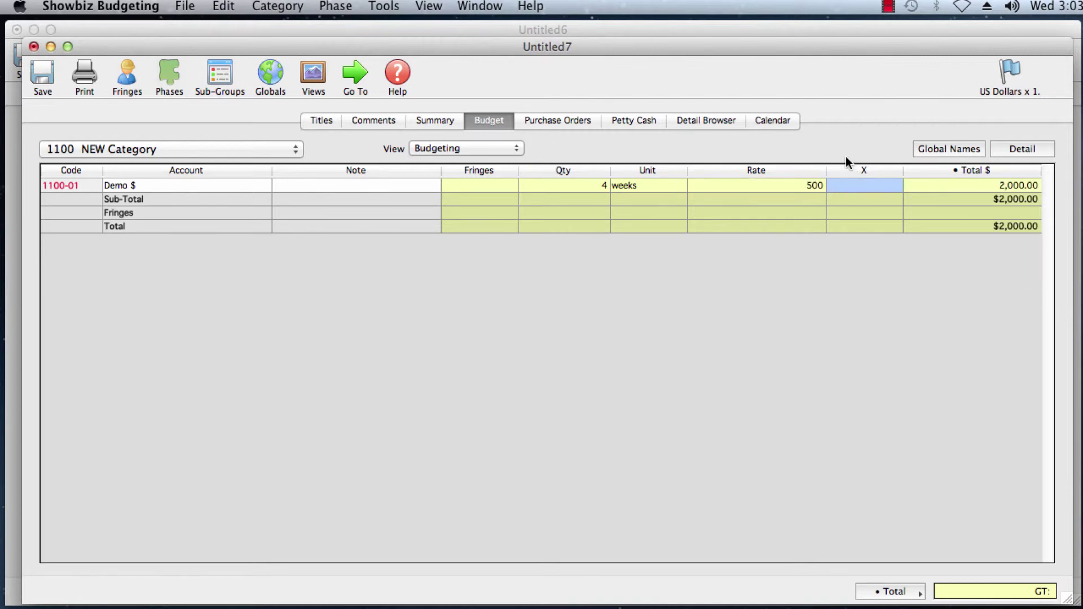
type("4")
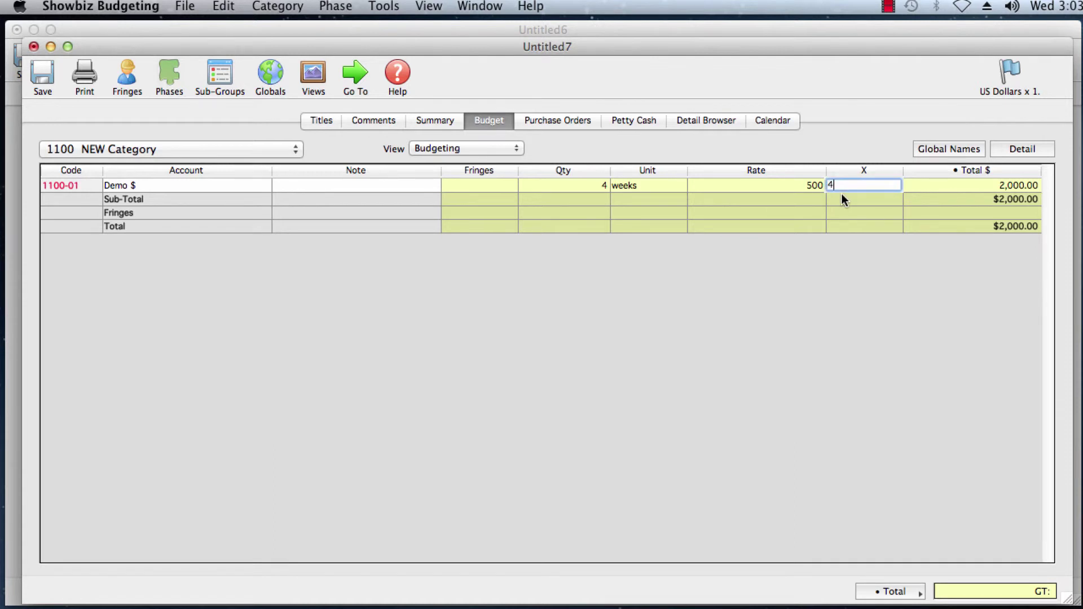
left_click(925, 188)
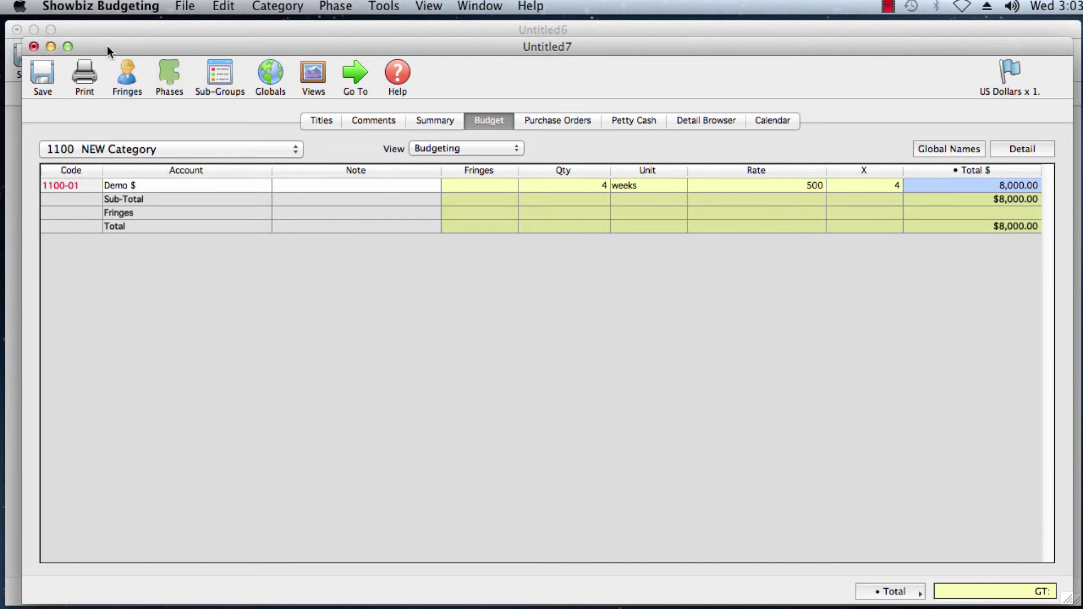
Save the template as Template demo in the Budgets folder.
left_click(185, 8)
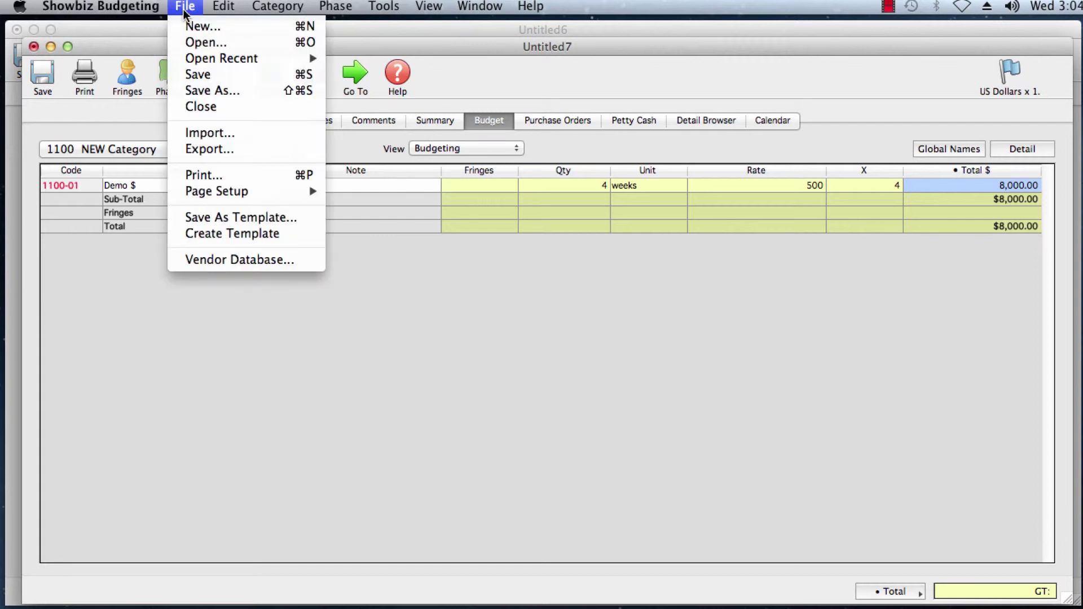
left_click(198, 75)
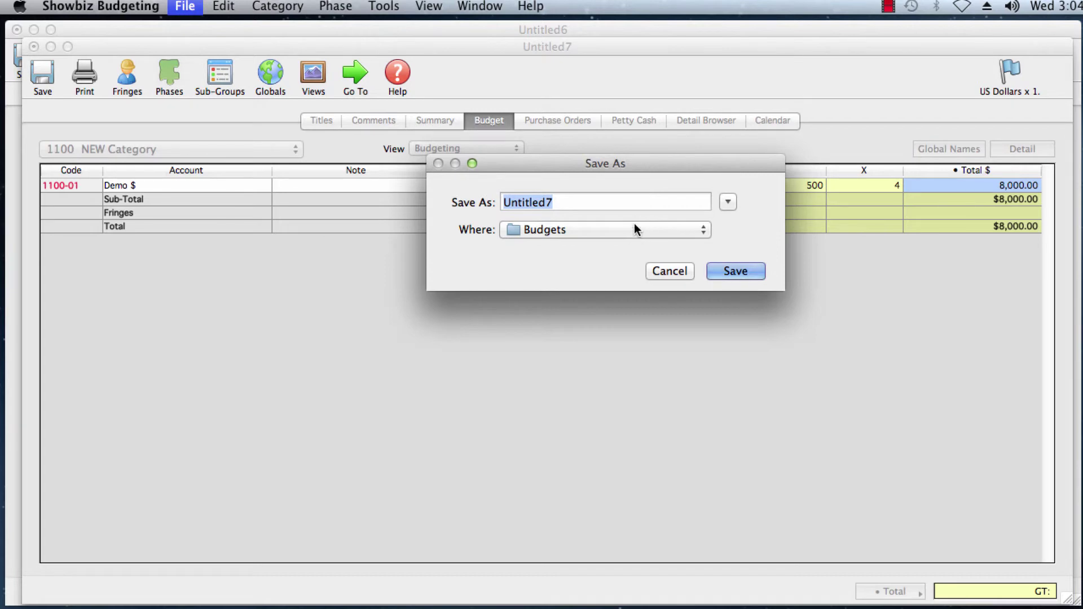
key("BackSpace")
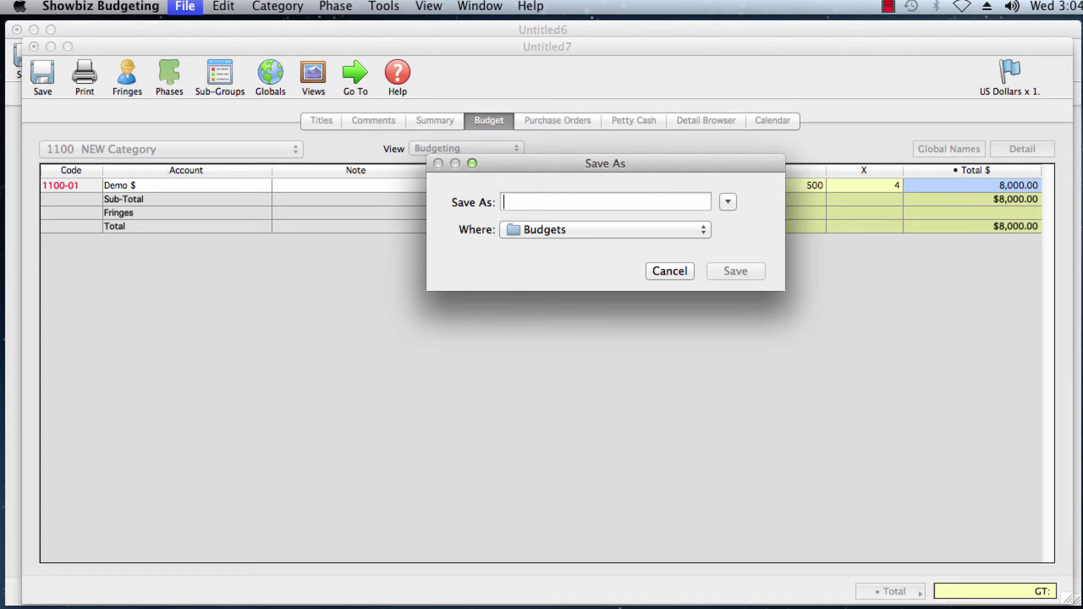
type("Template")
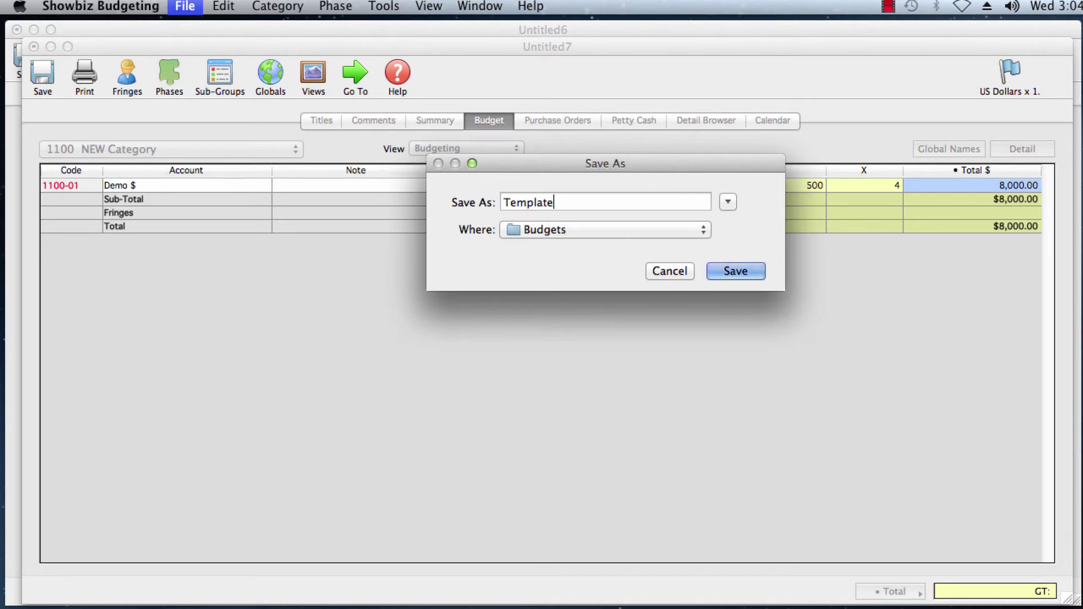
type(" demo")
left_click(703, 232)
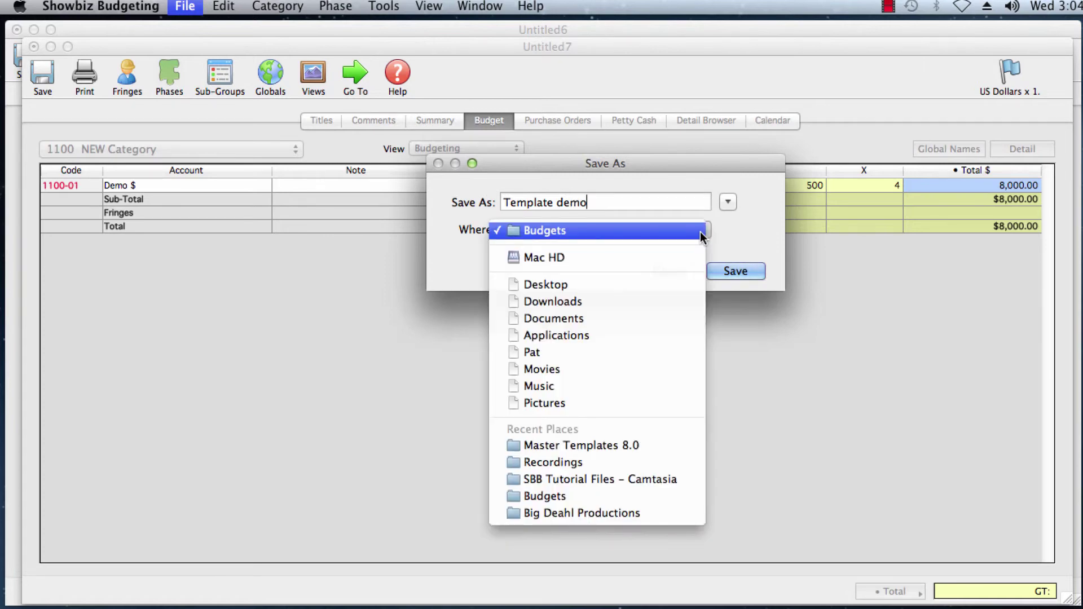
left_click(700, 232)
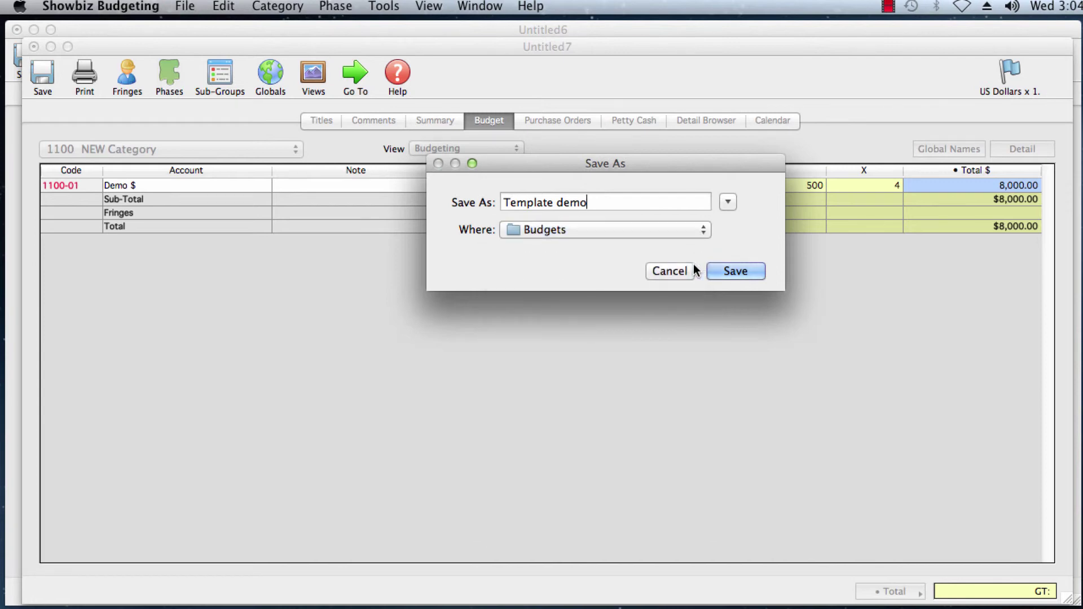
left_click(720, 272)
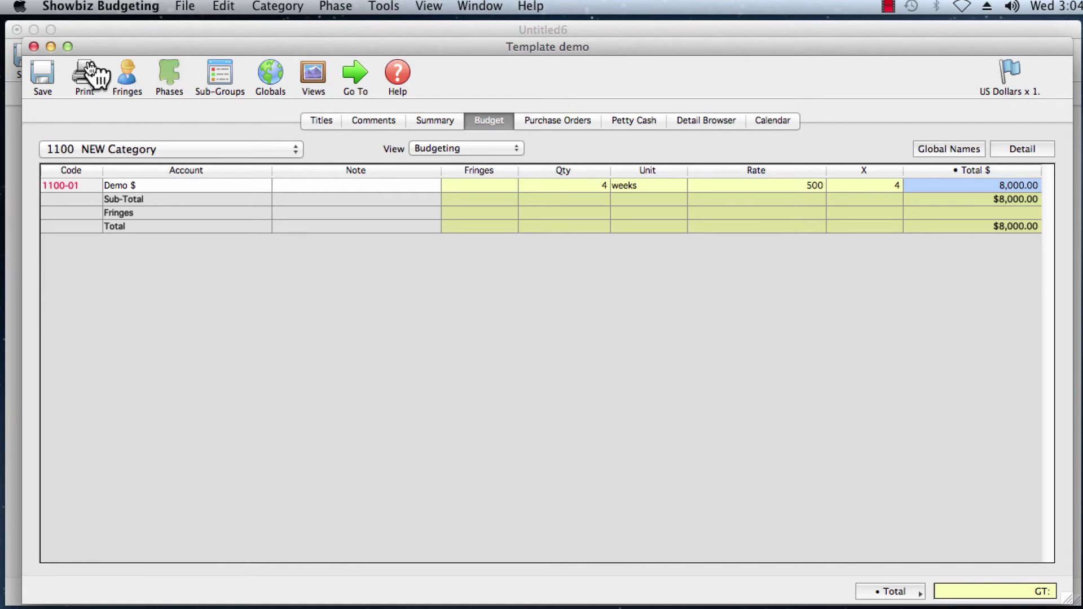
Save the budget as a template named Demo Template in the Master Templates 8.0 folder.
left_click(187, 8)
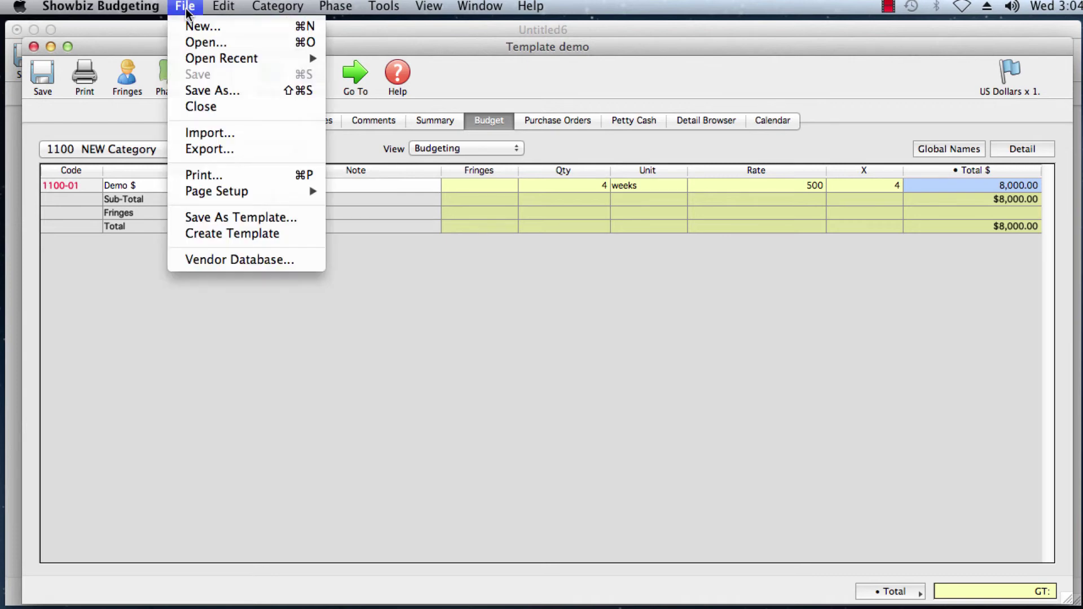
left_click(199, 218)
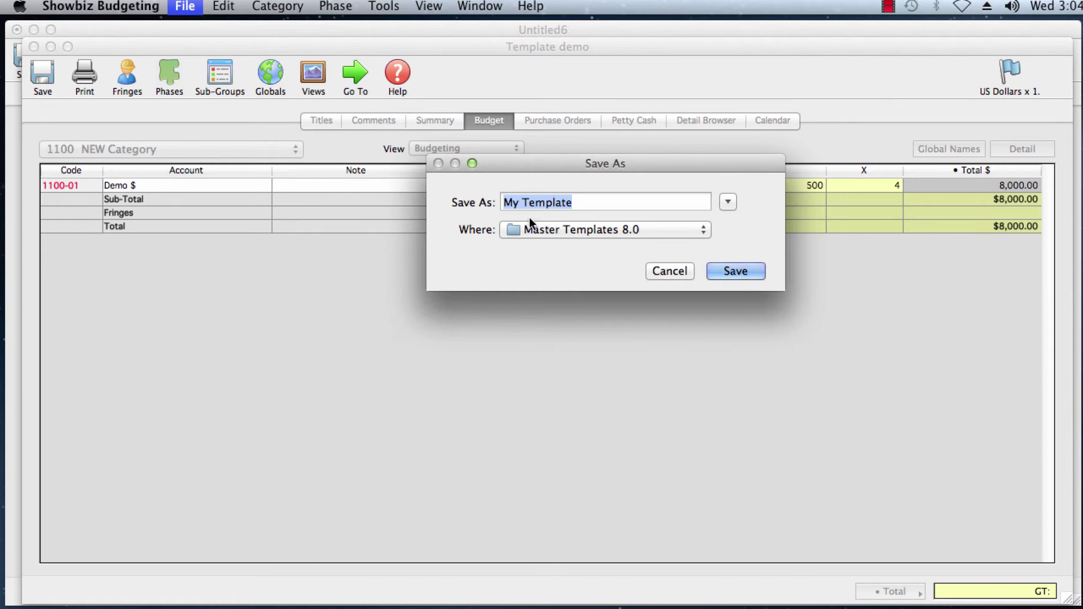
left_click(520, 202)
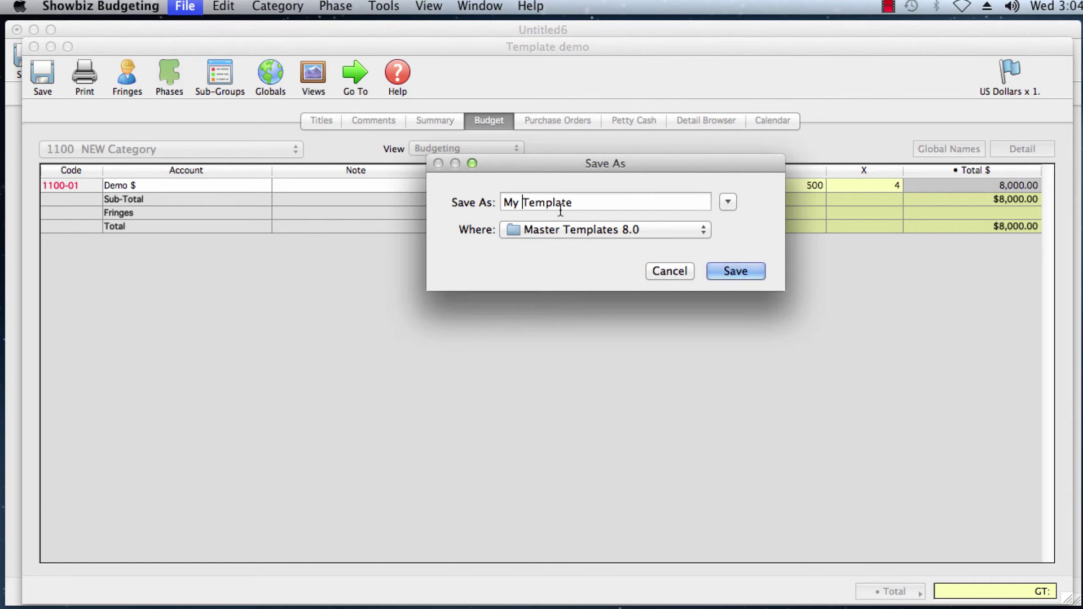
left_click_drag(521, 202, 502, 202)
key("BackSpace")
type("Demo")
left_click(749, 272)
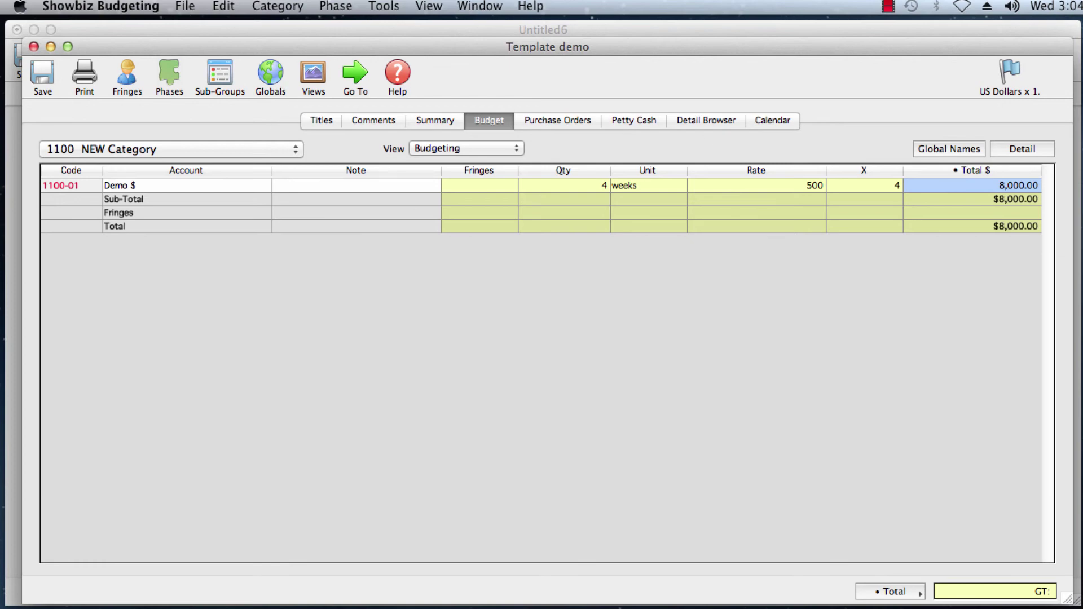
Clear the quantity, rate, fringe and detail items from the current phase.
left_click(336, 8)
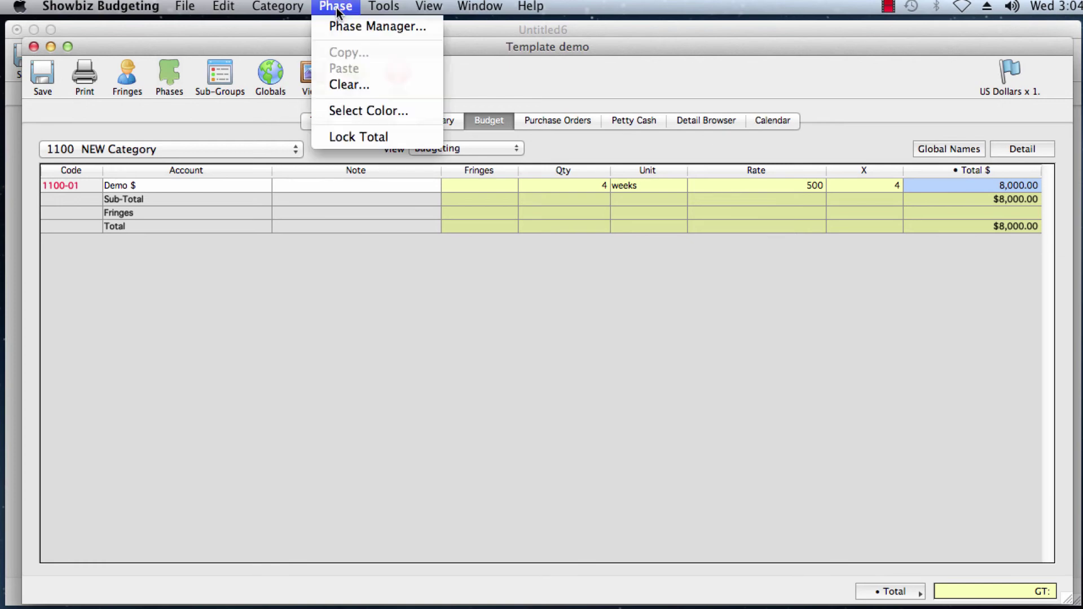
left_click(332, 86)
left_click(517, 197)
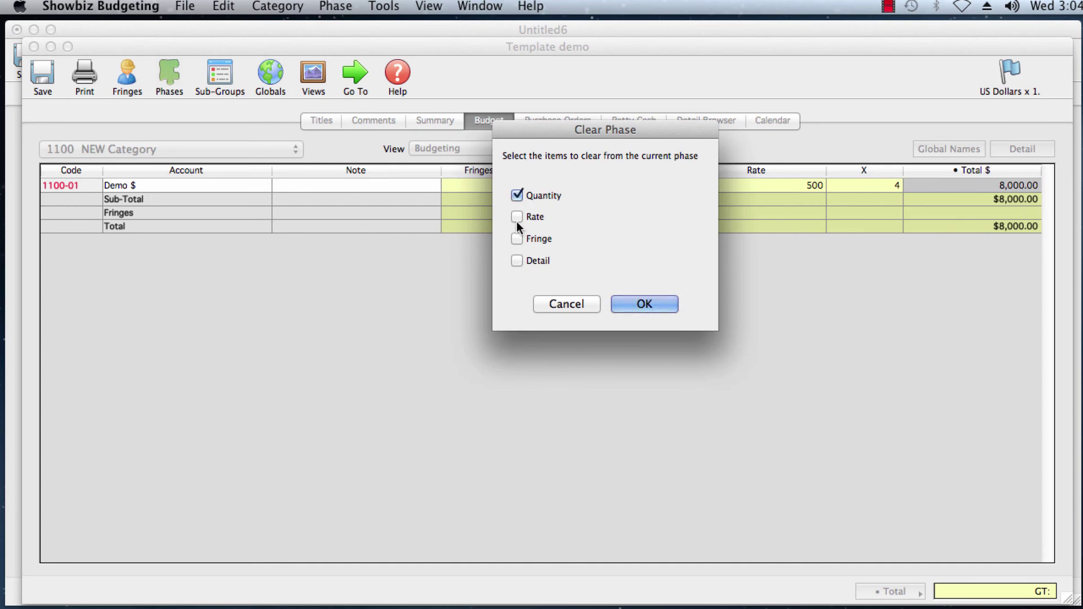
left_click(517, 217)
left_click(517, 240)
left_click(518, 261)
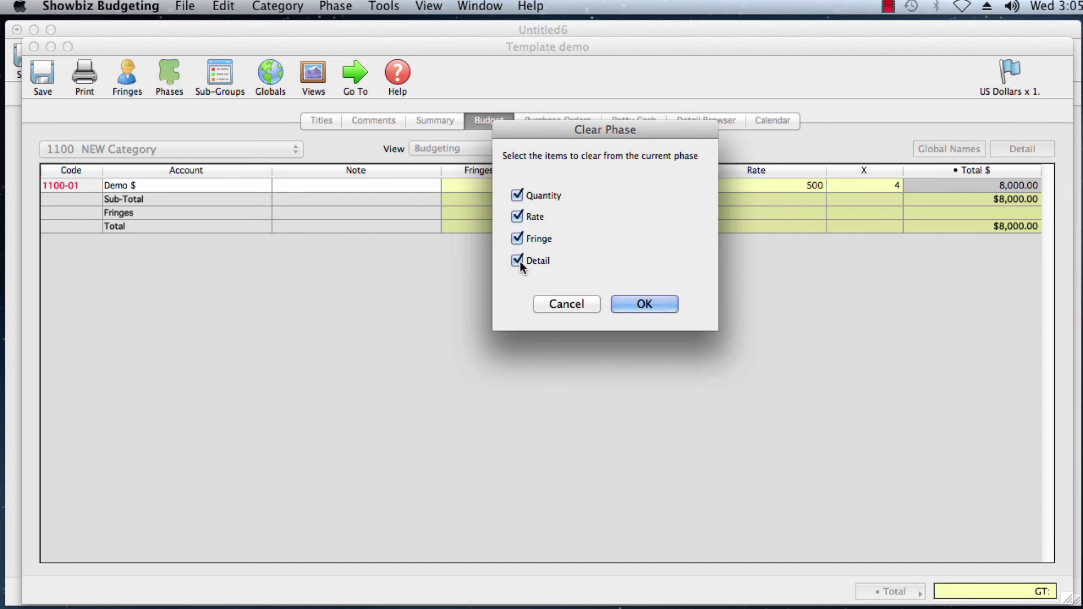
left_click(643, 306)
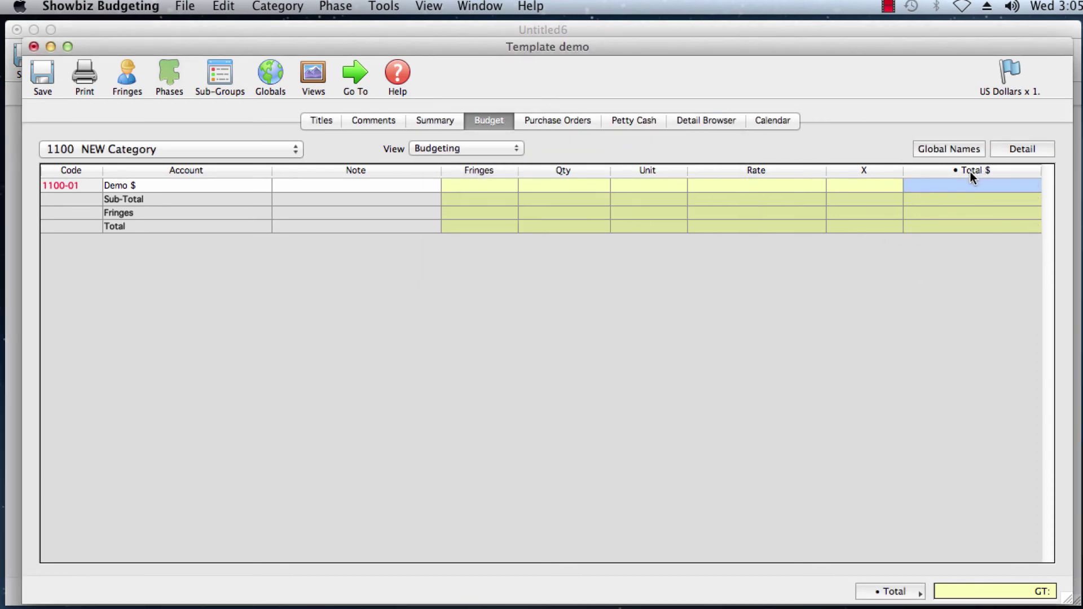
Save the cleared budget as a template over the existing Demo Template in Master Templates 8.0, replacing it.
left_click(191, 10)
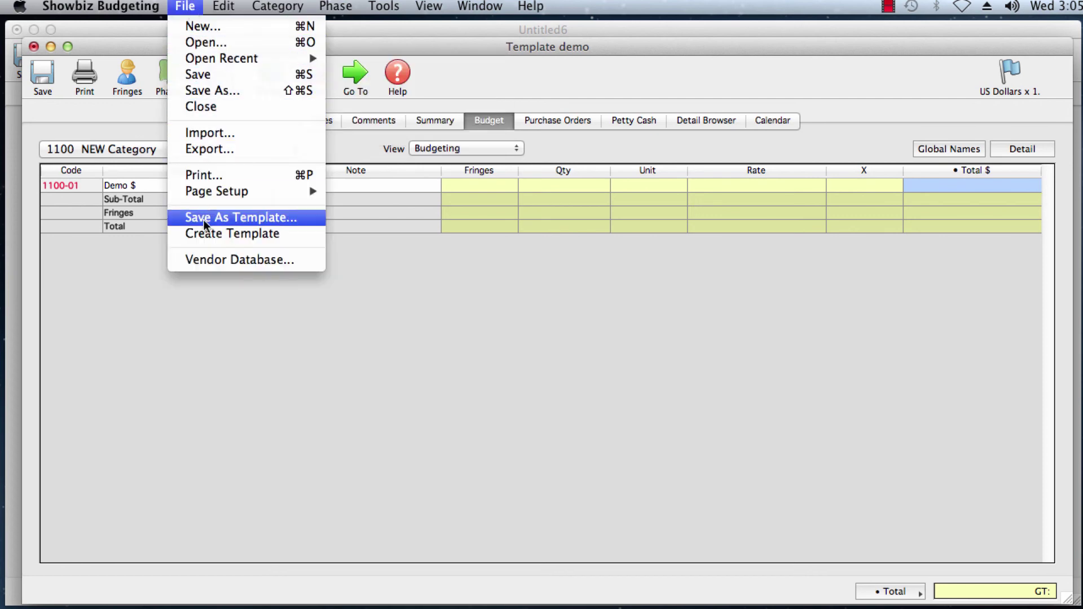
left_click(218, 216)
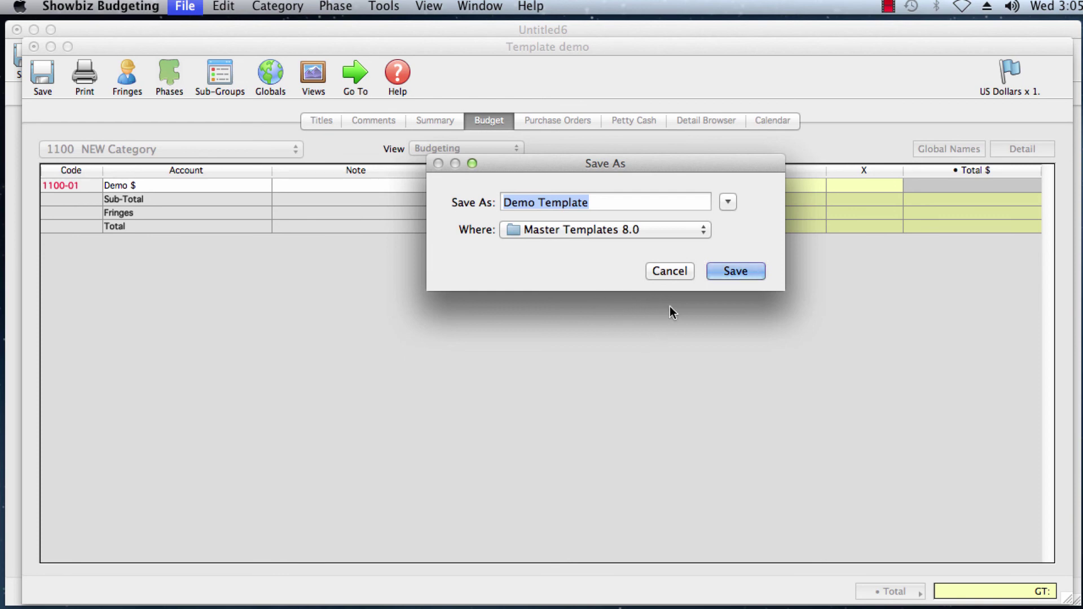
left_click(720, 272)
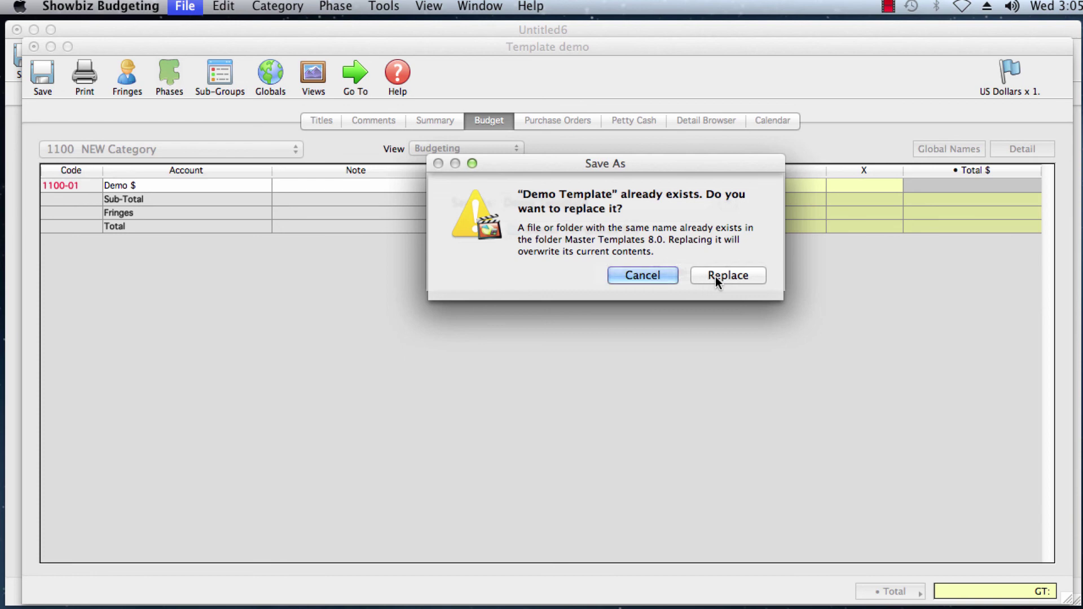
left_click(716, 277)
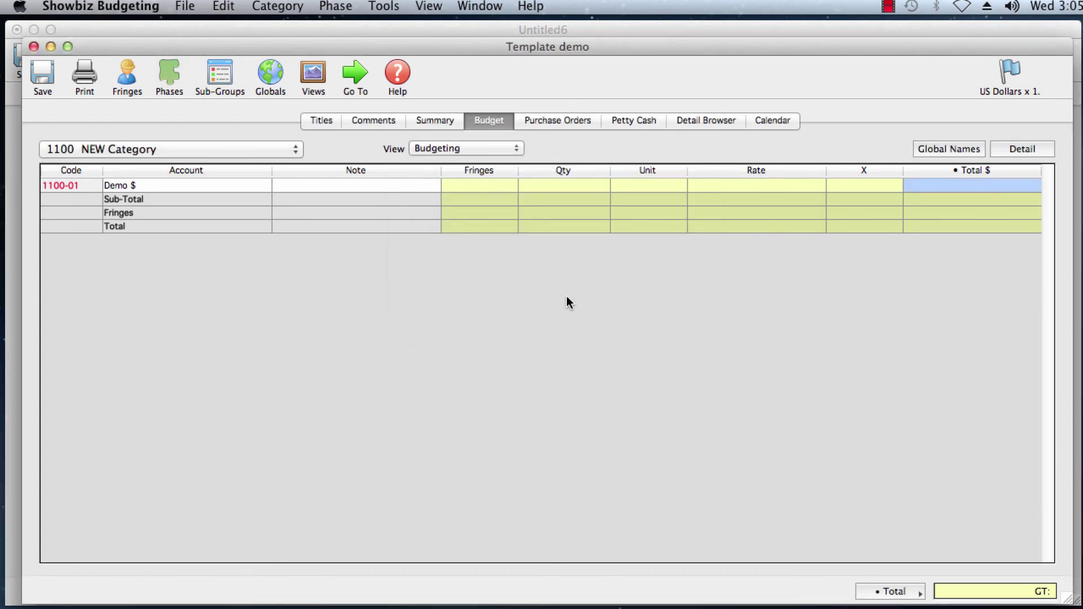